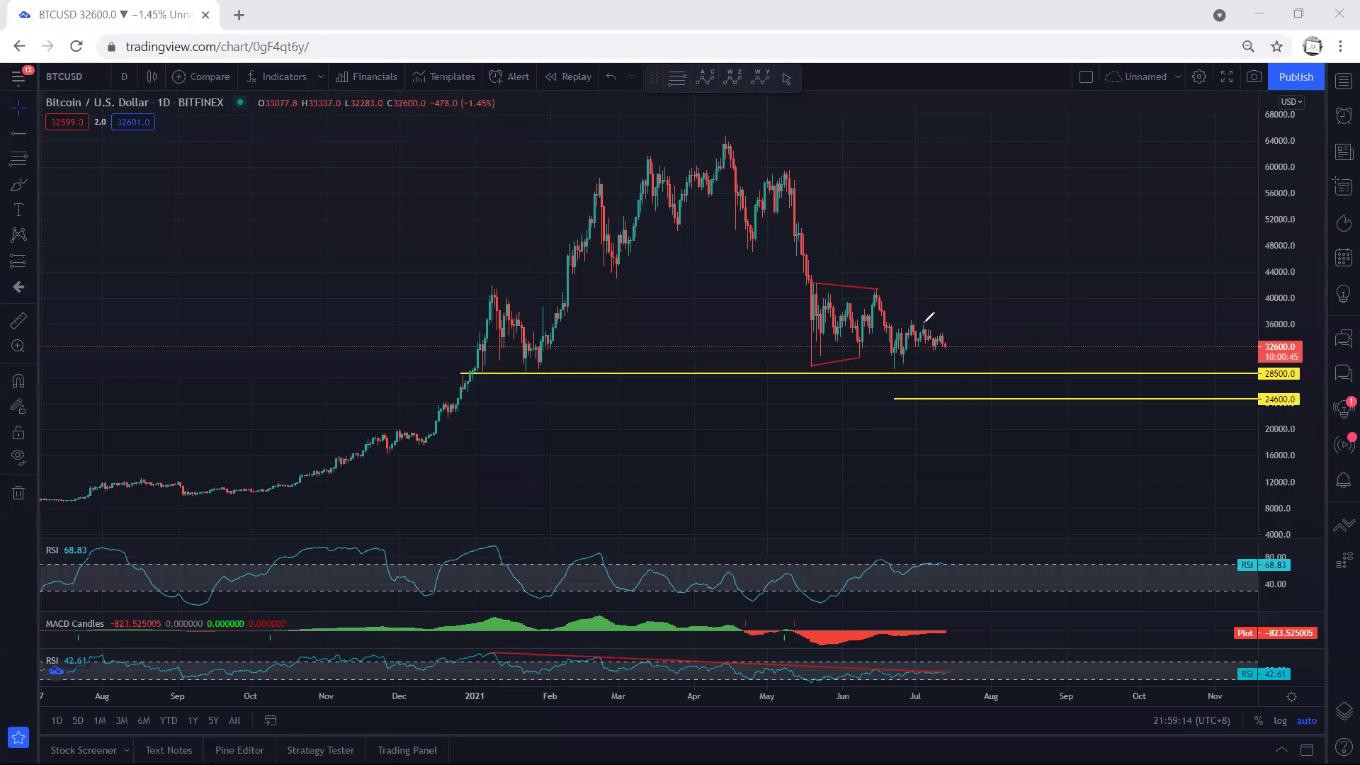
# Annotate the daily chart with a circle around the July price range and an arrow falling to 28500, then clear it.
pyautogui.moveTo(912, 320)
pyautogui.mouseDown()
pyautogui.moveTo(954, 332)
pyautogui.moveTo(942, 340)
pyautogui.moveTo(913, 323)
pyautogui.mouseUp()
pyautogui.hotkey('ctrl', 'z')
pyautogui.moveTo(910, 320)
pyautogui.mouseDown()
pyautogui.moveTo(945, 331)
pyautogui.moveTo(952, 352)
pyautogui.moveTo(893, 360)
pyautogui.moveTo(957, 340)
pyautogui.moveTo(961, 314)
pyautogui.mouseUp()
pyautogui.moveTo(894, 362)
pyautogui.mouseDown()
pyautogui.moveTo(942, 344)
pyautogui.moveTo(971, 306)
pyautogui.moveTo(907, 324)
pyautogui.moveTo(896, 351)
pyautogui.mouseUp()
pyautogui.moveTo(805, 336); pyautogui.dragTo(869, 303)
pyautogui.moveTo(962, 316)
pyautogui.mouseDown()
pyautogui.moveTo(981, 371)
pyautogui.moveTo(959, 364)
pyautogui.mouseUp()
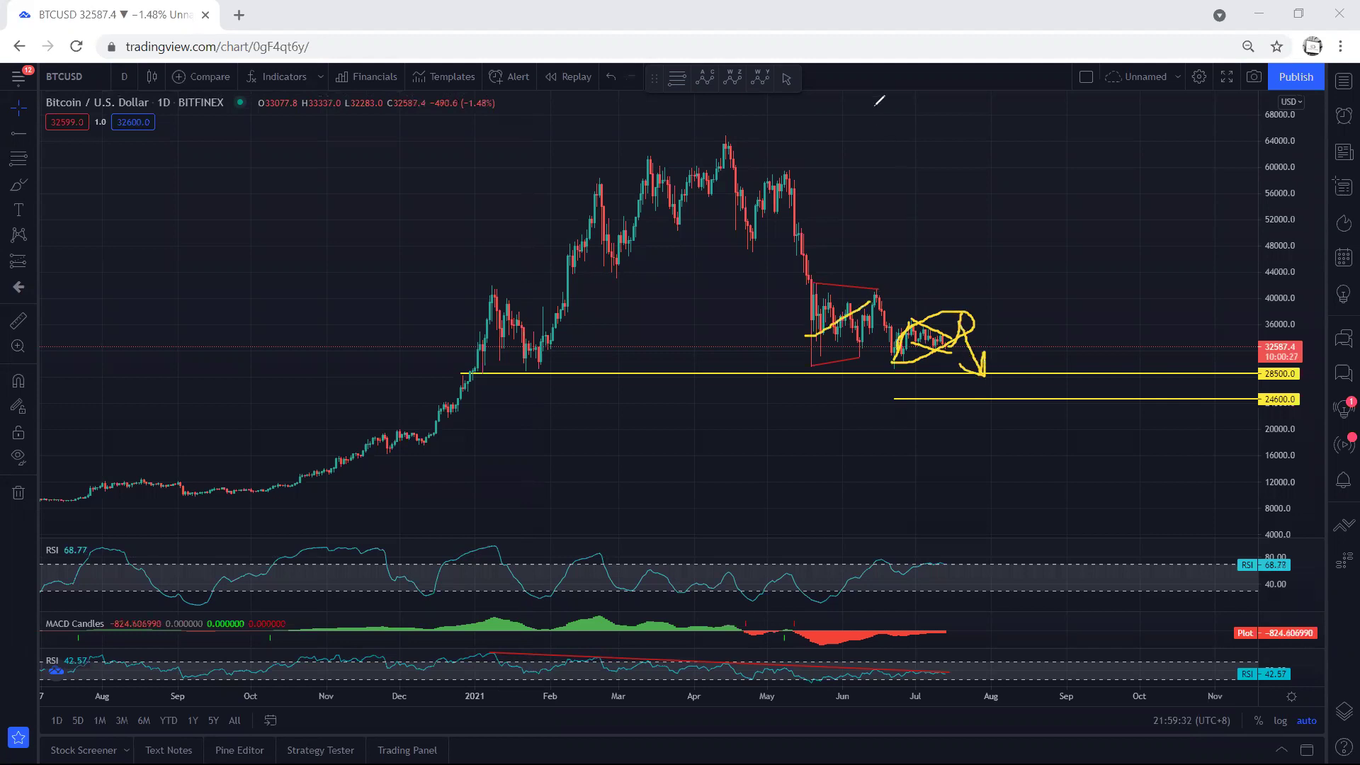
pyautogui.press('e')
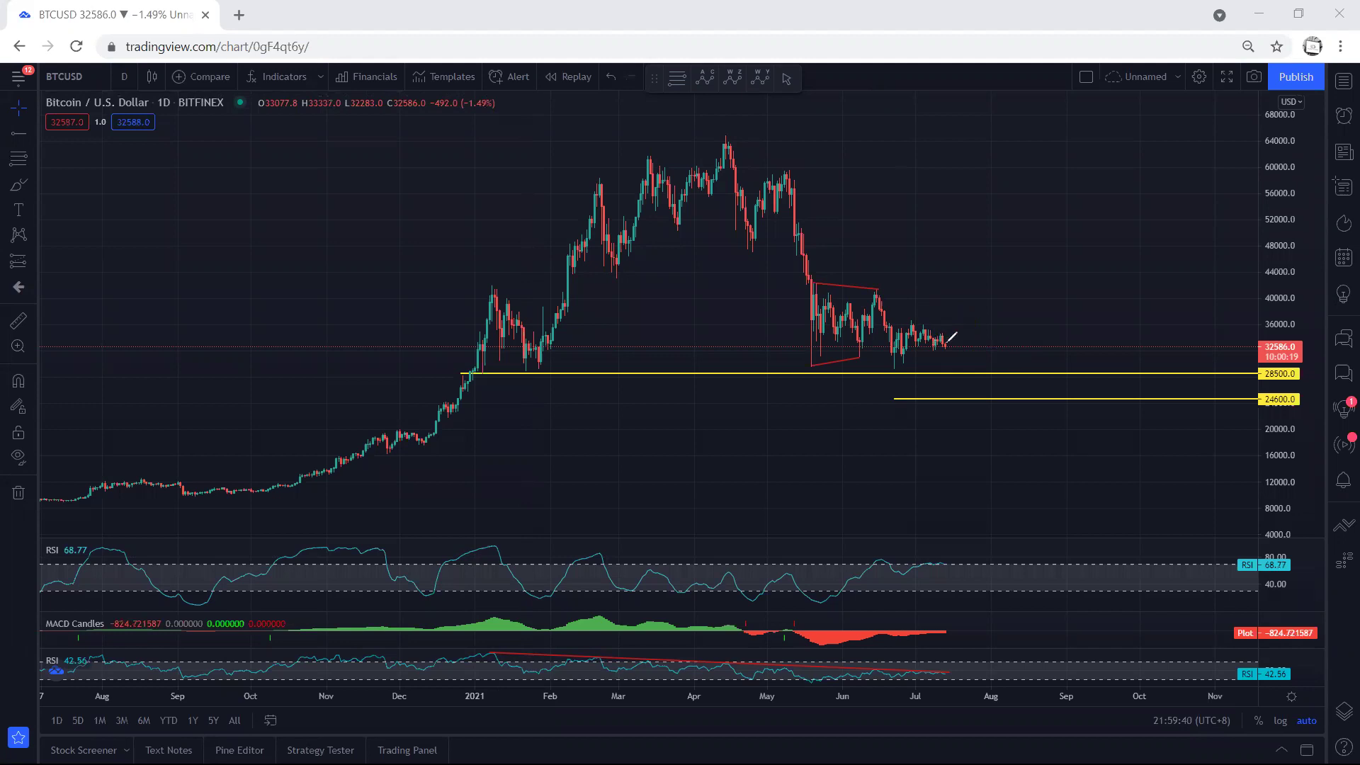
# Mark the 28500 level, box the June–July RSI and MACD readings, and sketch a small bounce followed by a drop to 28500.
pyautogui.moveTo(944, 375)
pyautogui.mouseDown()
pyautogui.moveTo(960, 363)
pyautogui.moveTo(943, 367)
pyautogui.moveTo(954, 373)
pyautogui.mouseUp()
pyautogui.moveTo(829, 556)
pyautogui.mouseDown()
pyautogui.moveTo(817, 634)
pyautogui.moveTo(960, 646)
pyautogui.moveTo(990, 537)
pyautogui.moveTo(862, 541)
pyautogui.moveTo(830, 561)
pyautogui.mouseUp()
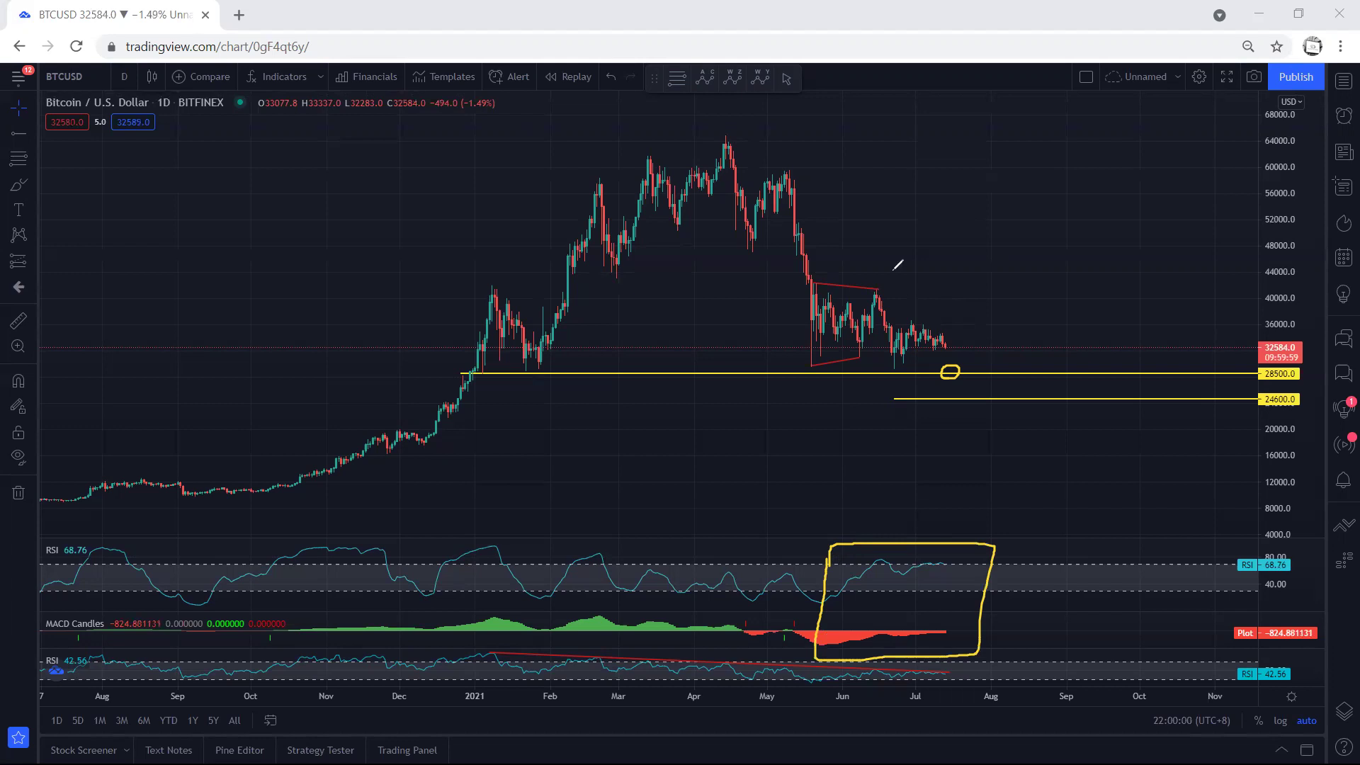
pyautogui.moveTo(913, 326)
pyautogui.mouseDown()
pyautogui.moveTo(995, 365)
pyautogui.moveTo(954, 315)
pyautogui.moveTo(918, 320)
pyautogui.moveTo(975, 342)
pyautogui.moveTo(980, 365)
pyautogui.mouseUp()
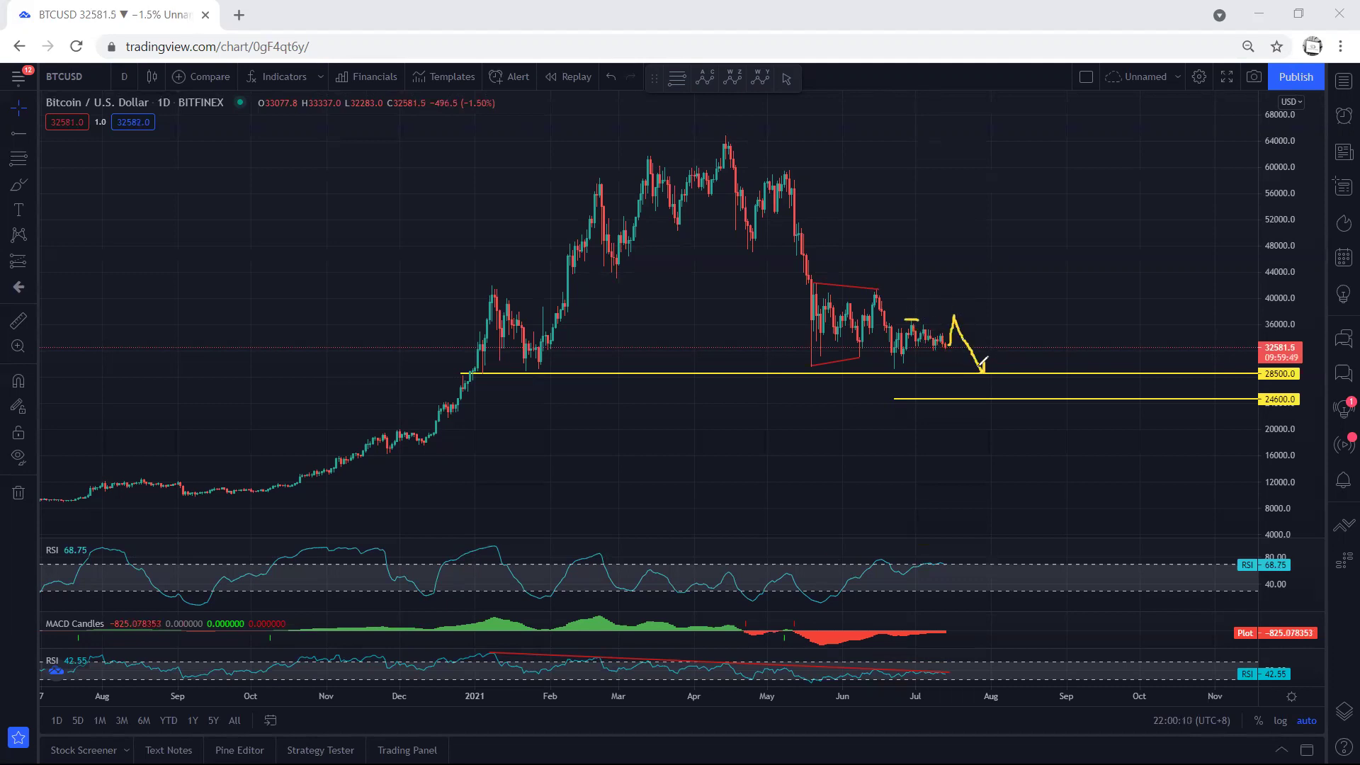
pyautogui.press('e')
# Circle the July candles on the daily chart and sketch a choppy decline from them to 28500, then remove the markings.
pyautogui.moveTo(911, 318)
pyautogui.mouseDown()
pyautogui.moveTo(950, 320)
pyautogui.moveTo(963, 340)
pyautogui.moveTo(927, 348)
pyautogui.moveTo(912, 319)
pyautogui.mouseUp()
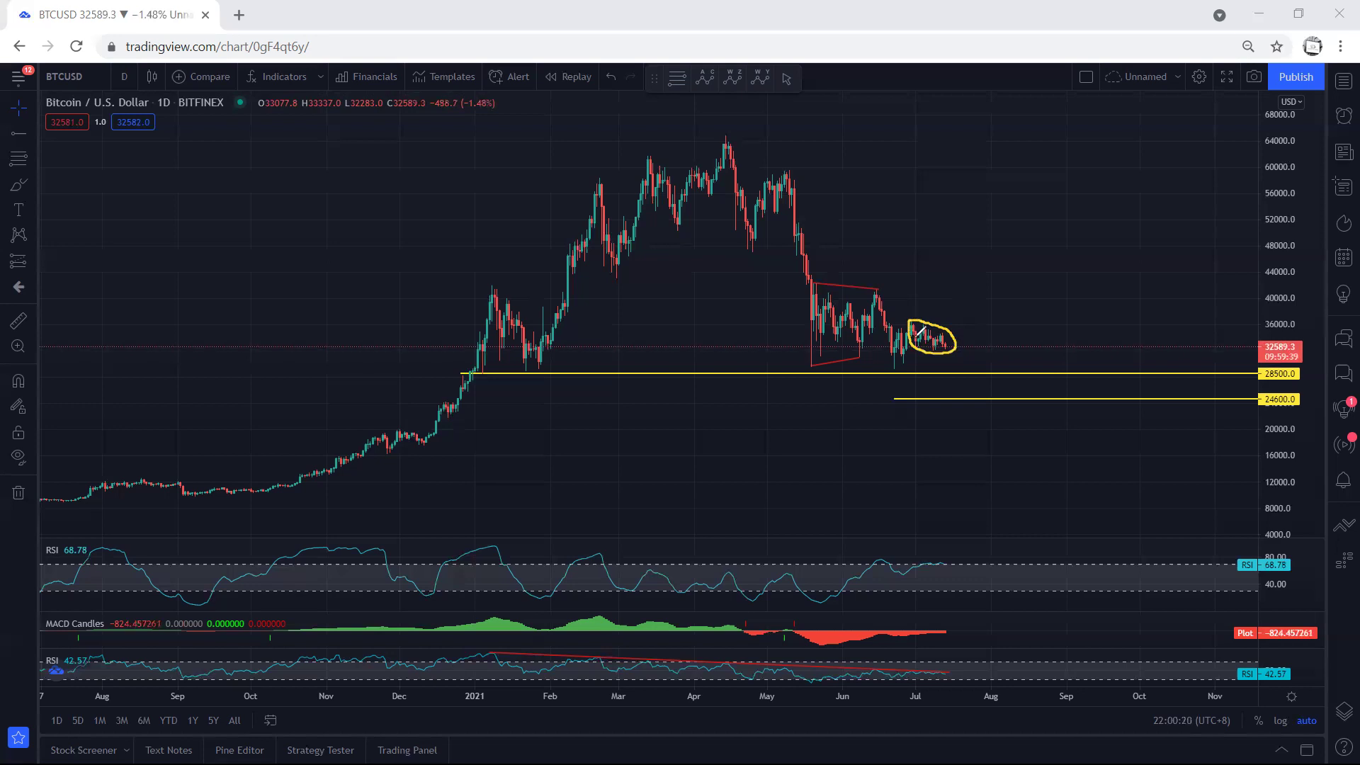
pyautogui.moveTo(914, 330)
pyautogui.mouseDown()
pyautogui.moveTo(956, 343)
pyautogui.moveTo(978, 376)
pyautogui.mouseUp()
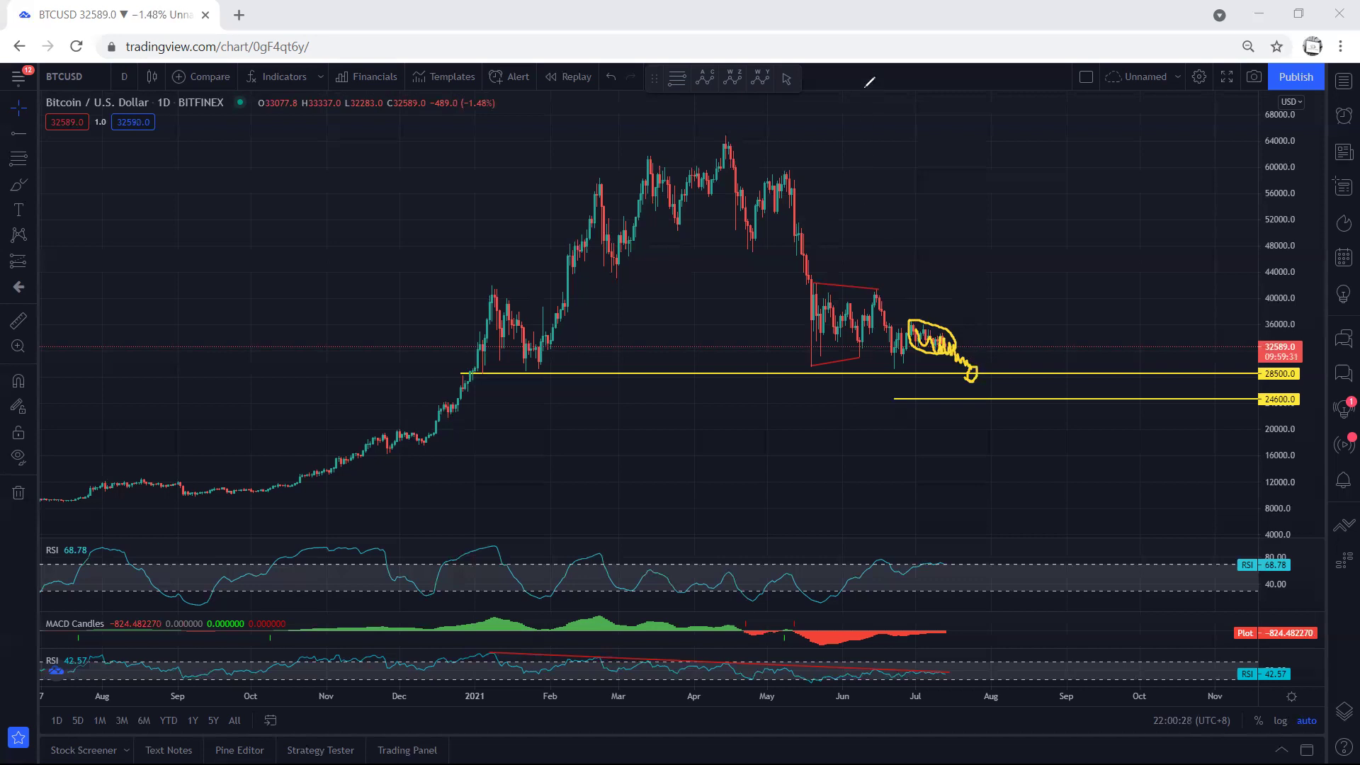
pyautogui.hotkey('ctrl', 'z')
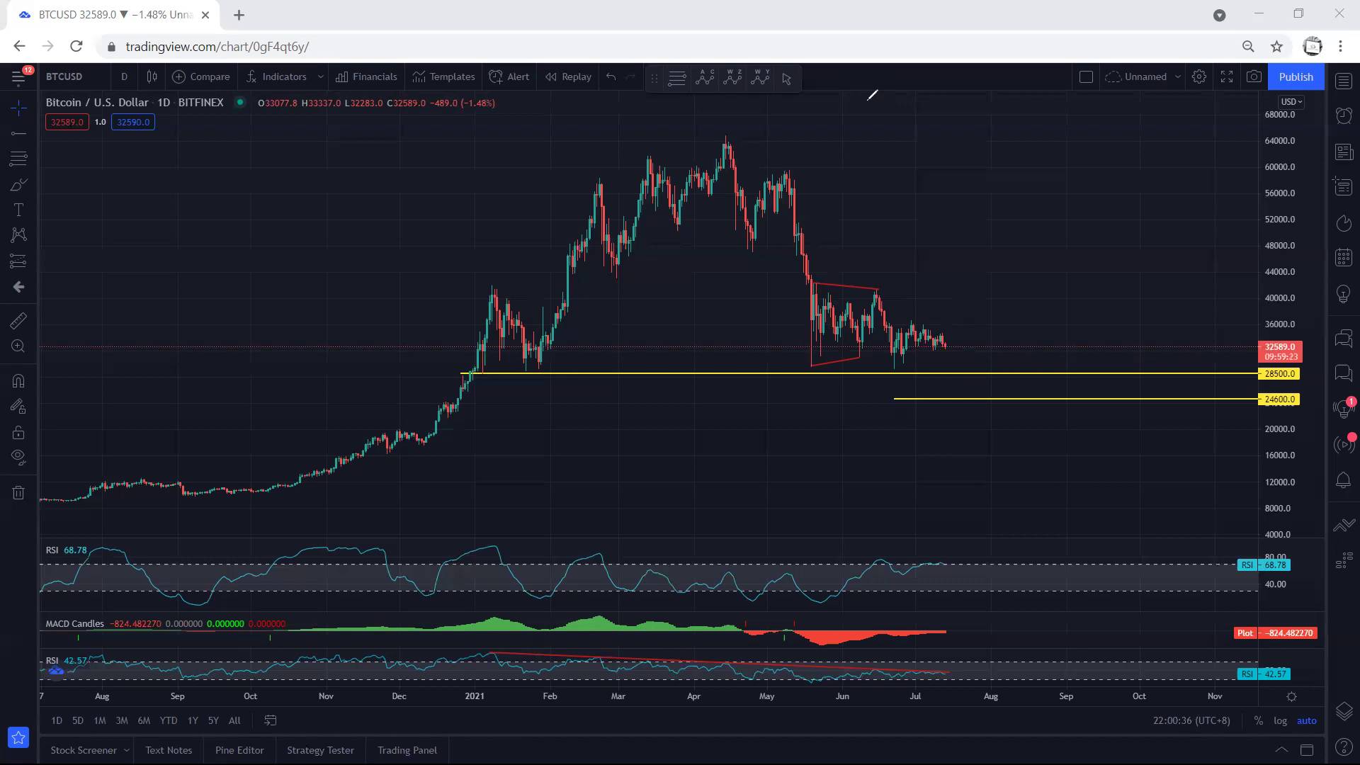
# Circle the 28500 target, then trace the rising February–April highs and the fall from the April peak into late May.
pyautogui.moveTo(947, 362); pyautogui.dragTo(953, 365)
pyautogui.moveTo(590, 182); pyautogui.dragTo(726, 138)
pyautogui.moveTo(724, 136); pyautogui.dragTo(604, 174)
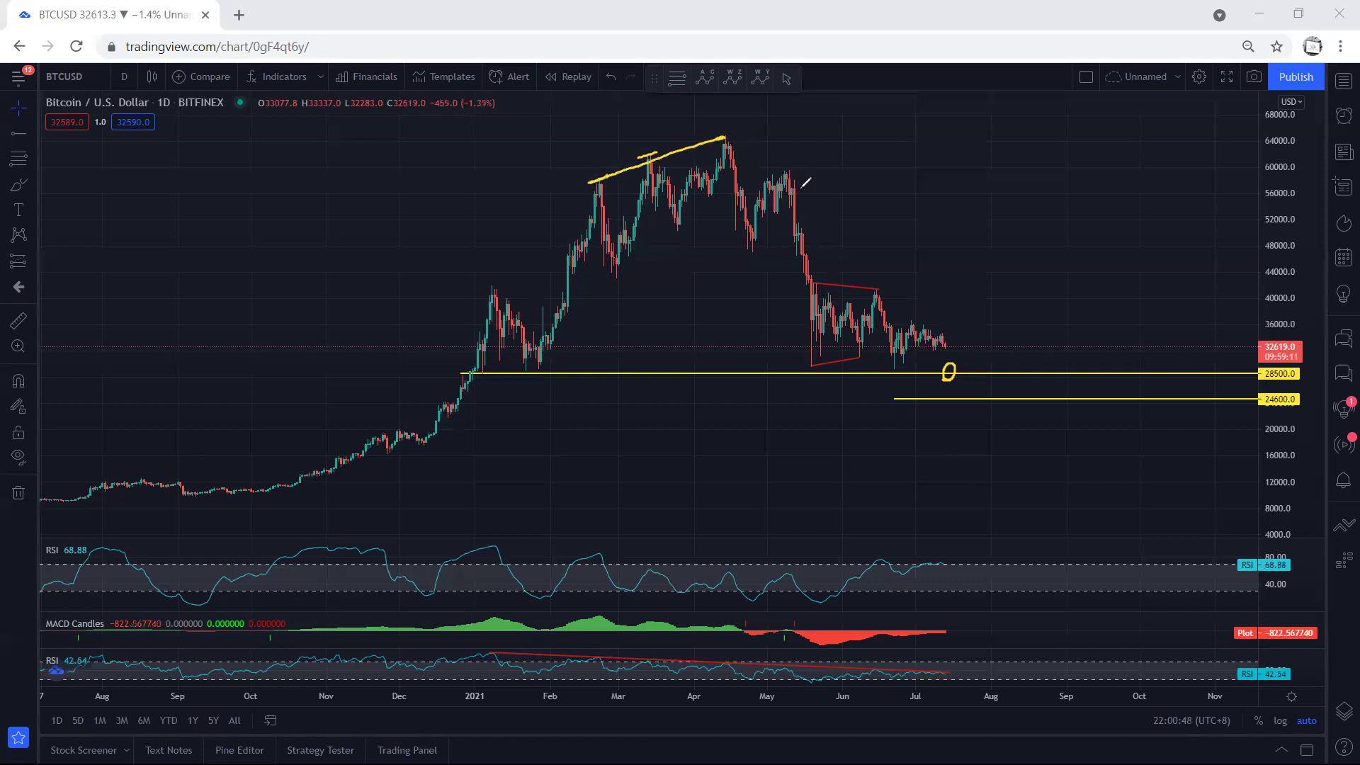
pyautogui.moveTo(724, 137); pyautogui.dragTo(838, 334)
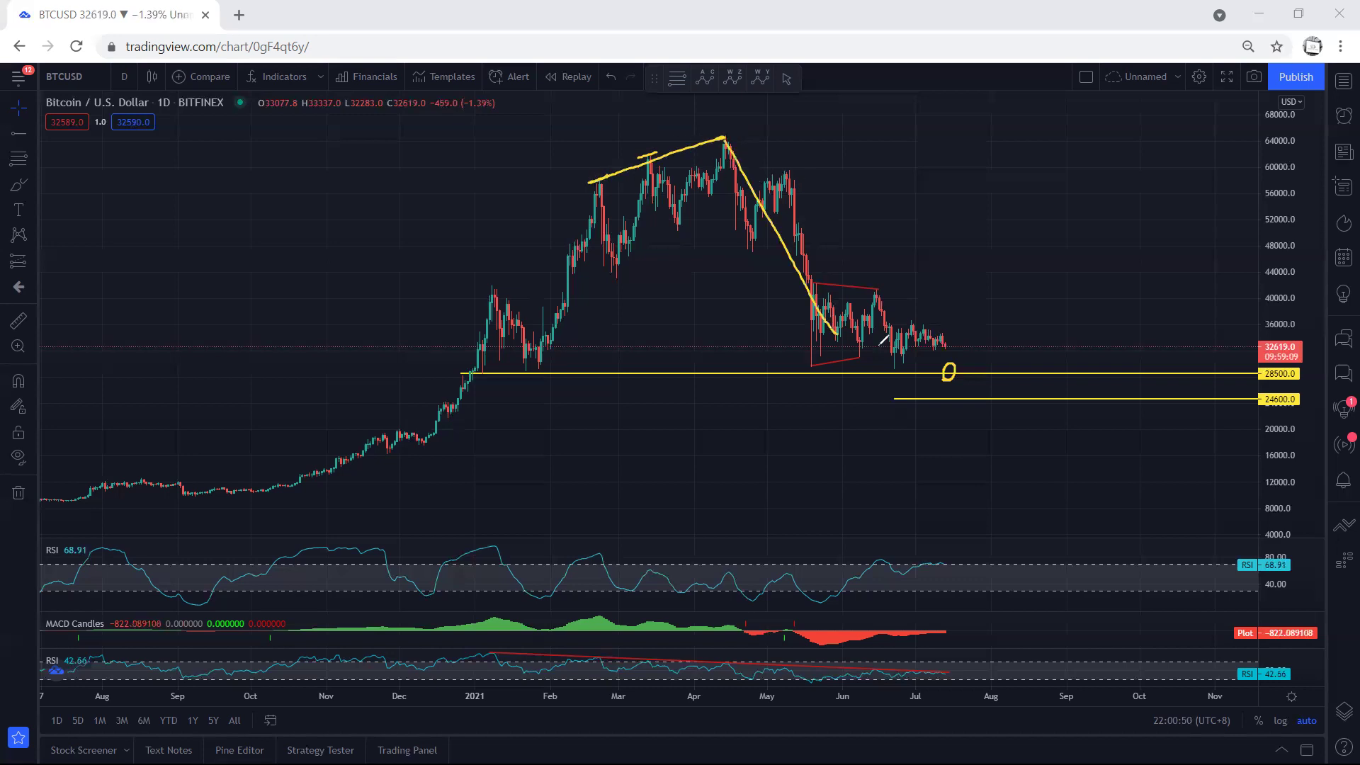
pyautogui.press('e')
# Underline the May and June lows, then sketch a dip to just above 28500 and a rebound arrow to about 48000.
pyautogui.moveTo(806, 364); pyautogui.dragTo(827, 366)
pyautogui.click(891, 369)
pyautogui.moveTo(915, 329)
pyautogui.mouseDown()
pyautogui.moveTo(965, 343)
pyautogui.moveTo(980, 369)
pyautogui.moveTo(1027, 243)
pyautogui.moveTo(1032, 265)
pyautogui.mouseUp()
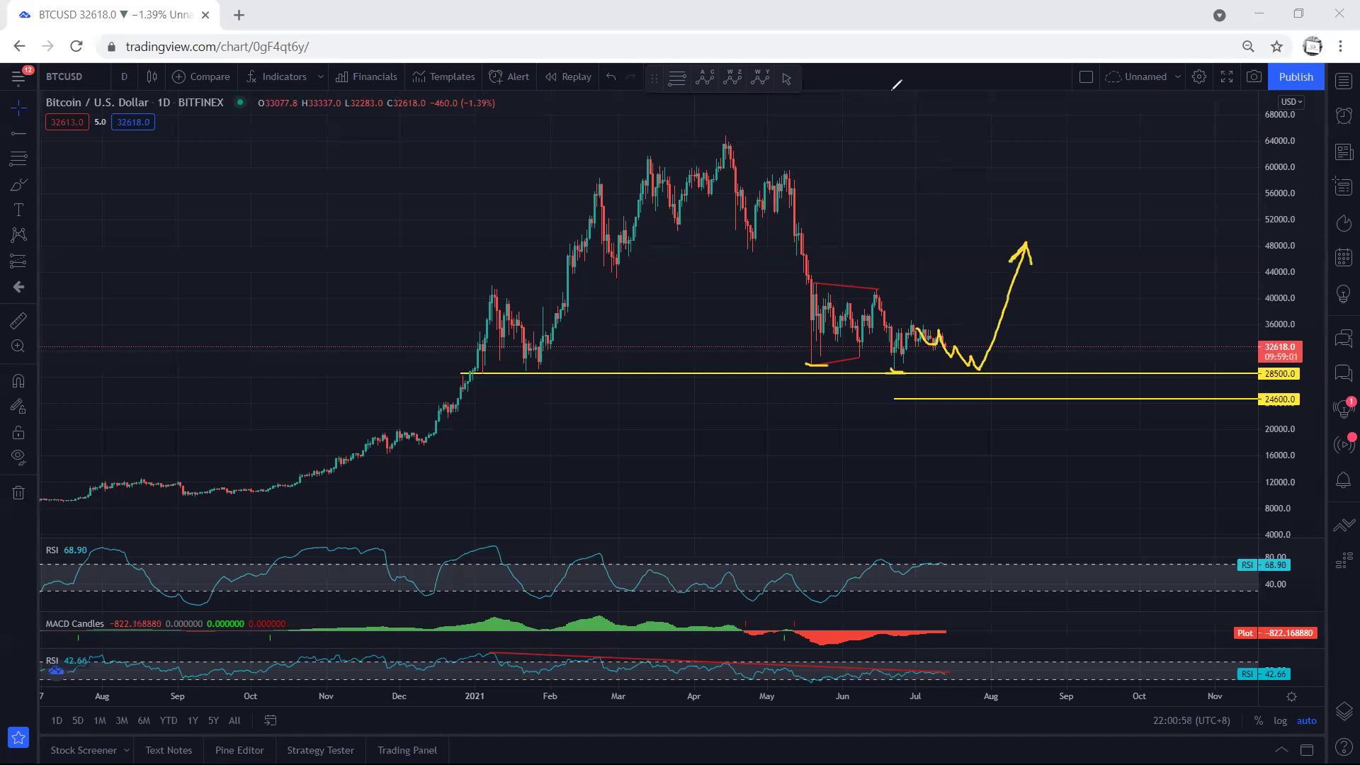
pyautogui.press('e')
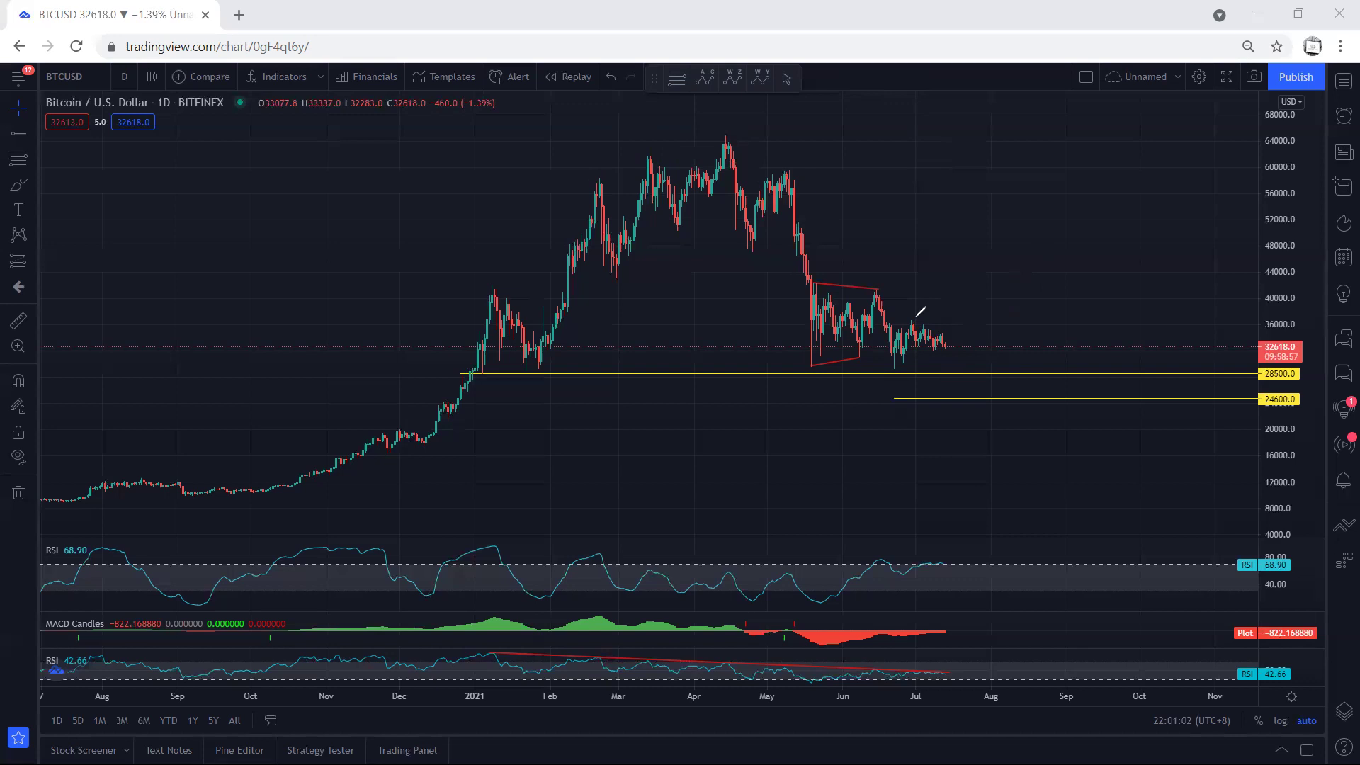
# Box the May–July consolidation, circle its May–June part, and trace its swings into a sharp rebound to about 47000.
pyautogui.moveTo(814, 285)
pyautogui.mouseDown()
pyautogui.moveTo(907, 285)
pyautogui.moveTo(959, 318)
pyautogui.moveTo(958, 366)
pyautogui.moveTo(813, 375)
pyautogui.moveTo(799, 358)
pyautogui.moveTo(806, 278)
pyautogui.moveTo(825, 284)
pyautogui.mouseUp()
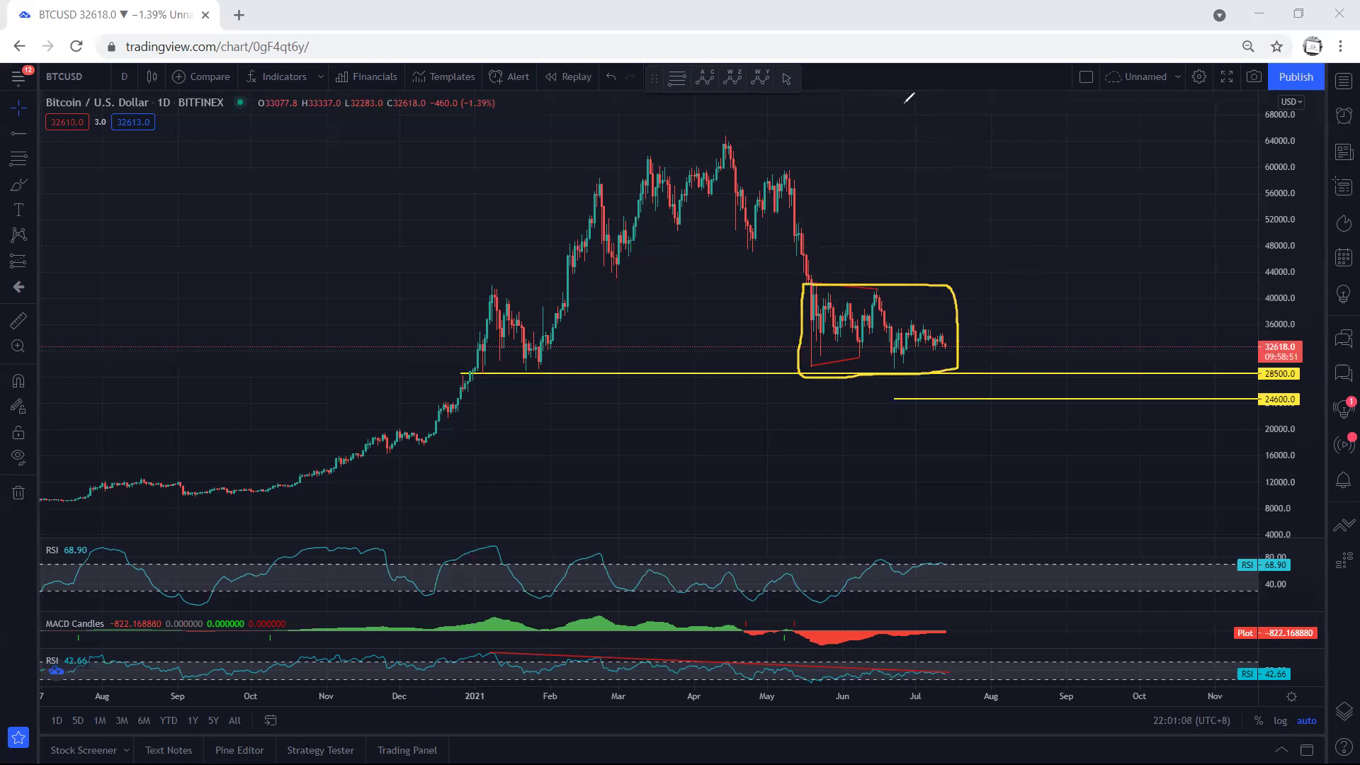
pyautogui.press('e')
pyautogui.moveTo(821, 347)
pyautogui.mouseDown()
pyautogui.moveTo(869, 277)
pyautogui.moveTo(815, 305)
pyautogui.moveTo(840, 342)
pyautogui.mouseUp()
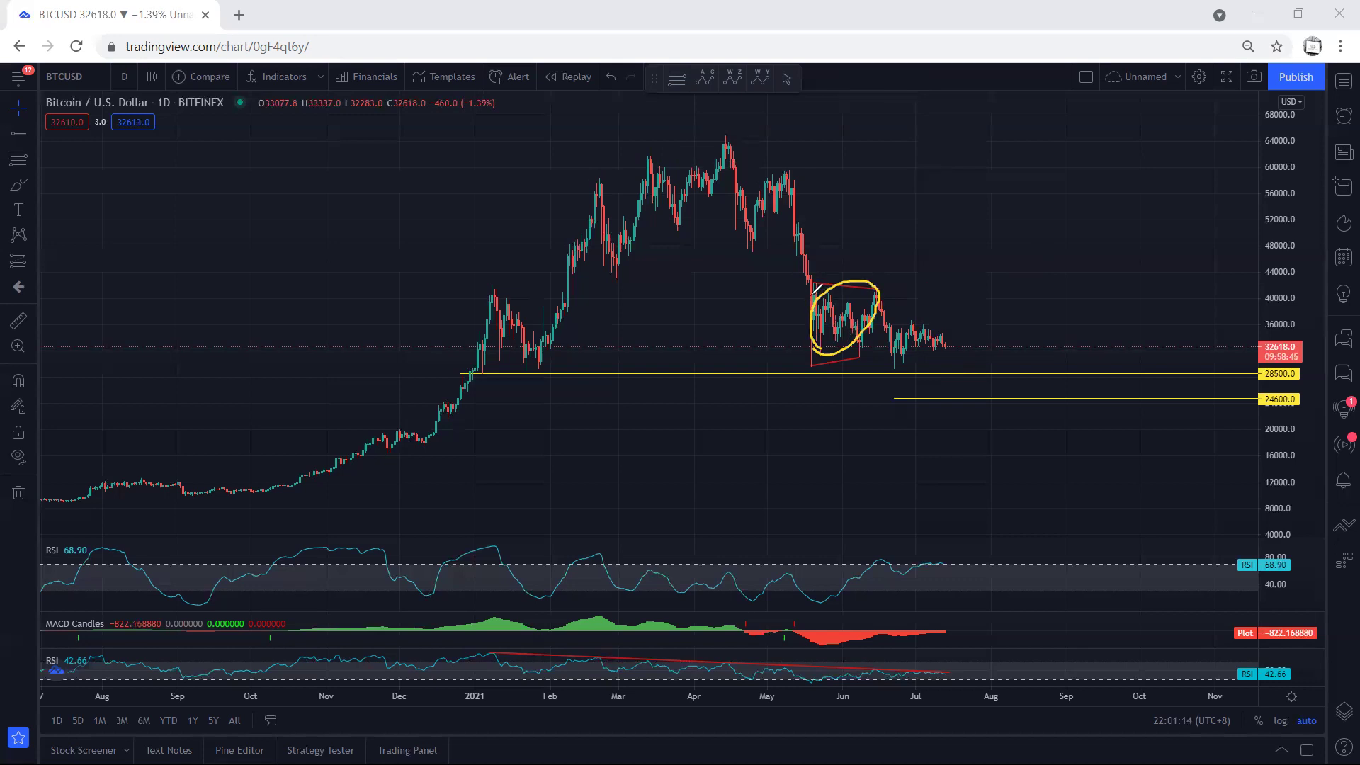
pyautogui.moveTo(823, 312)
pyautogui.mouseDown()
pyautogui.moveTo(981, 364)
pyautogui.moveTo(996, 252)
pyautogui.mouseUp()
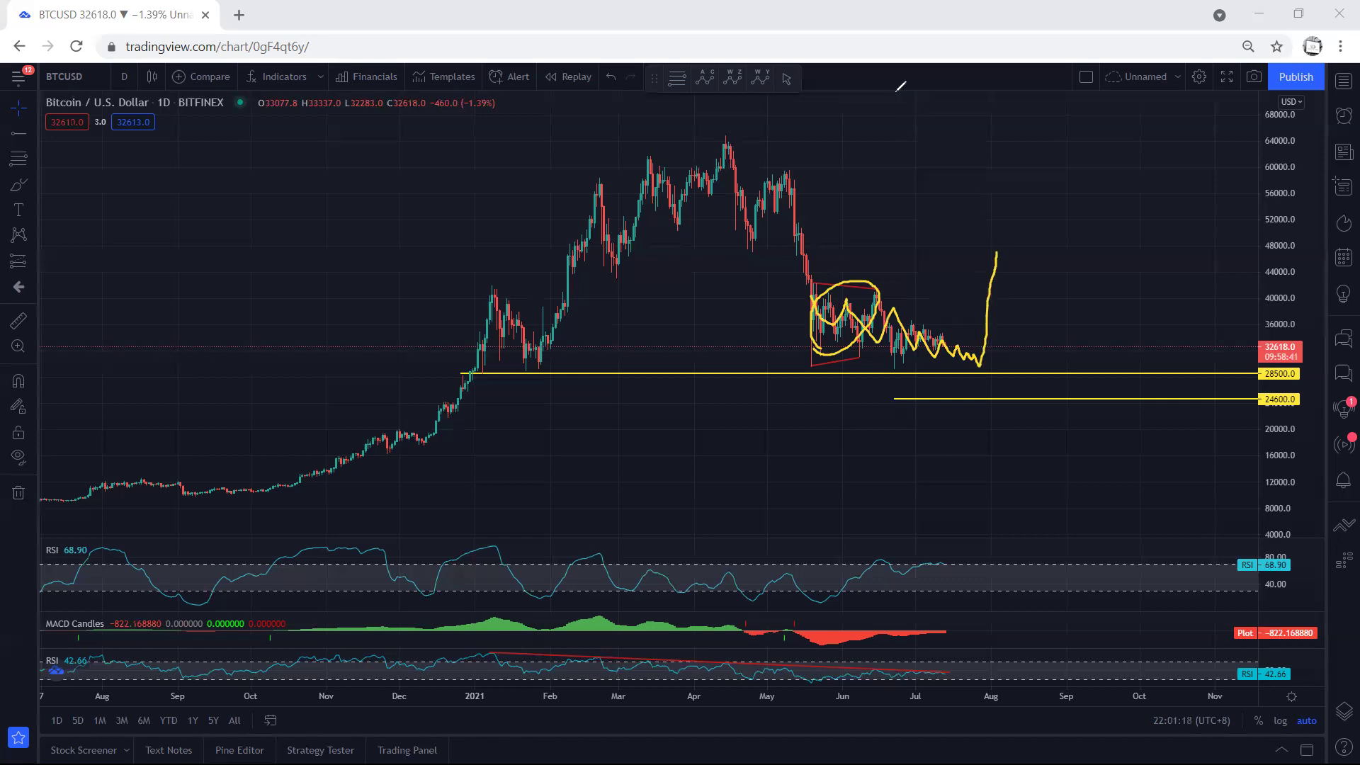
pyautogui.click(886, 105)
pyautogui.click(346, 88)
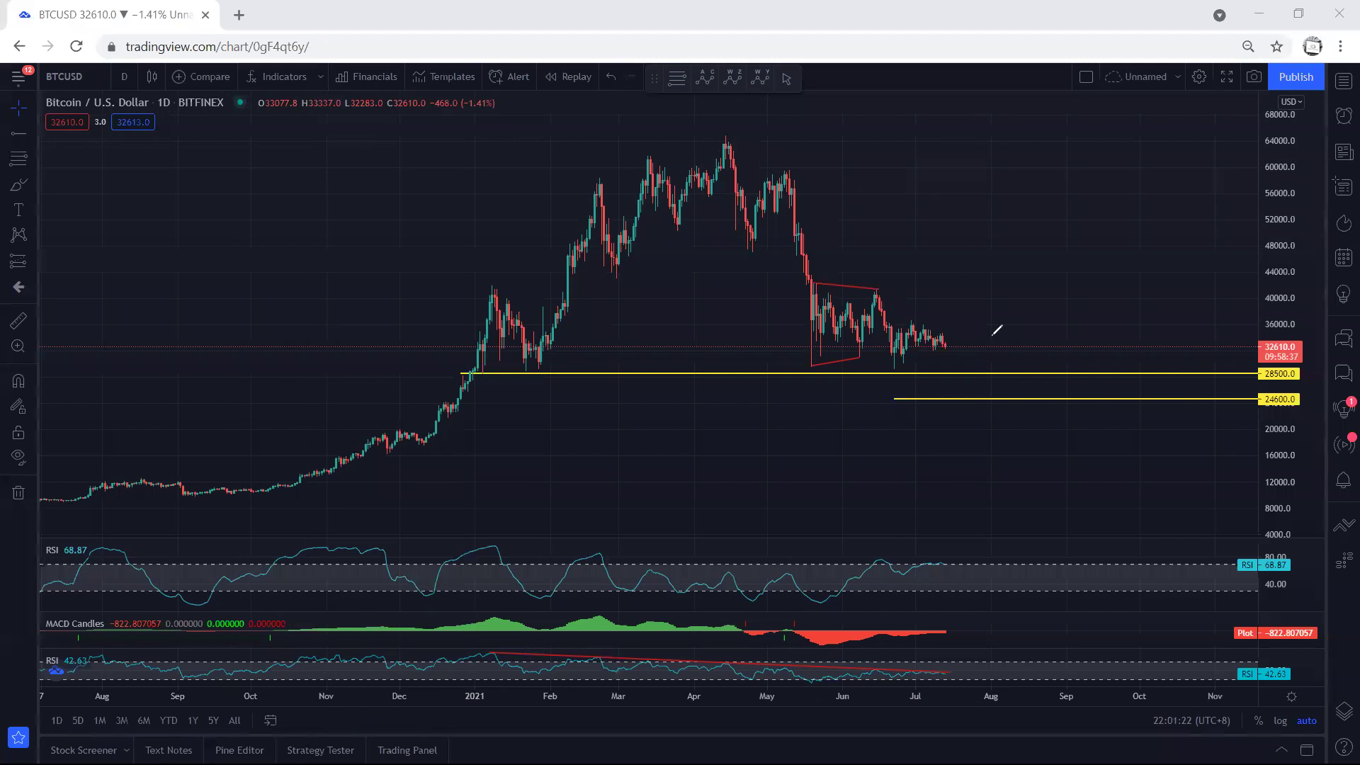
# Switch the Bitcoin chart to the 4-hour interval and enlarge the view around the mid-May to July price action.
pyautogui.moveTo(915, 321)
pyautogui.mouseDown()
pyautogui.moveTo(941, 352)
pyautogui.moveTo(905, 339)
pyautogui.moveTo(886, 365)
pyautogui.moveTo(950, 346)
pyautogui.moveTo(957, 318)
pyautogui.moveTo(922, 319)
pyautogui.mouseUp()
pyautogui.press('Escape')
pyautogui.click(131, 80)
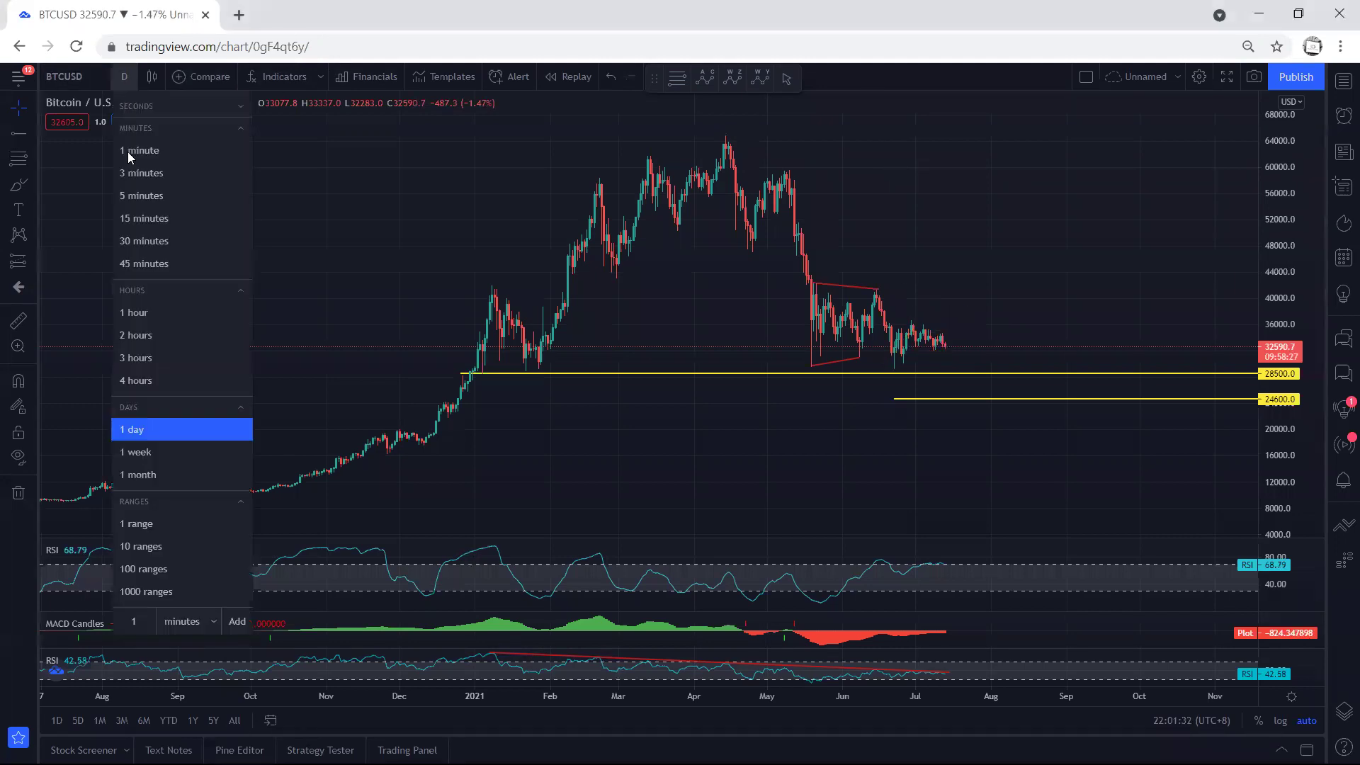
pyautogui.click(150, 374)
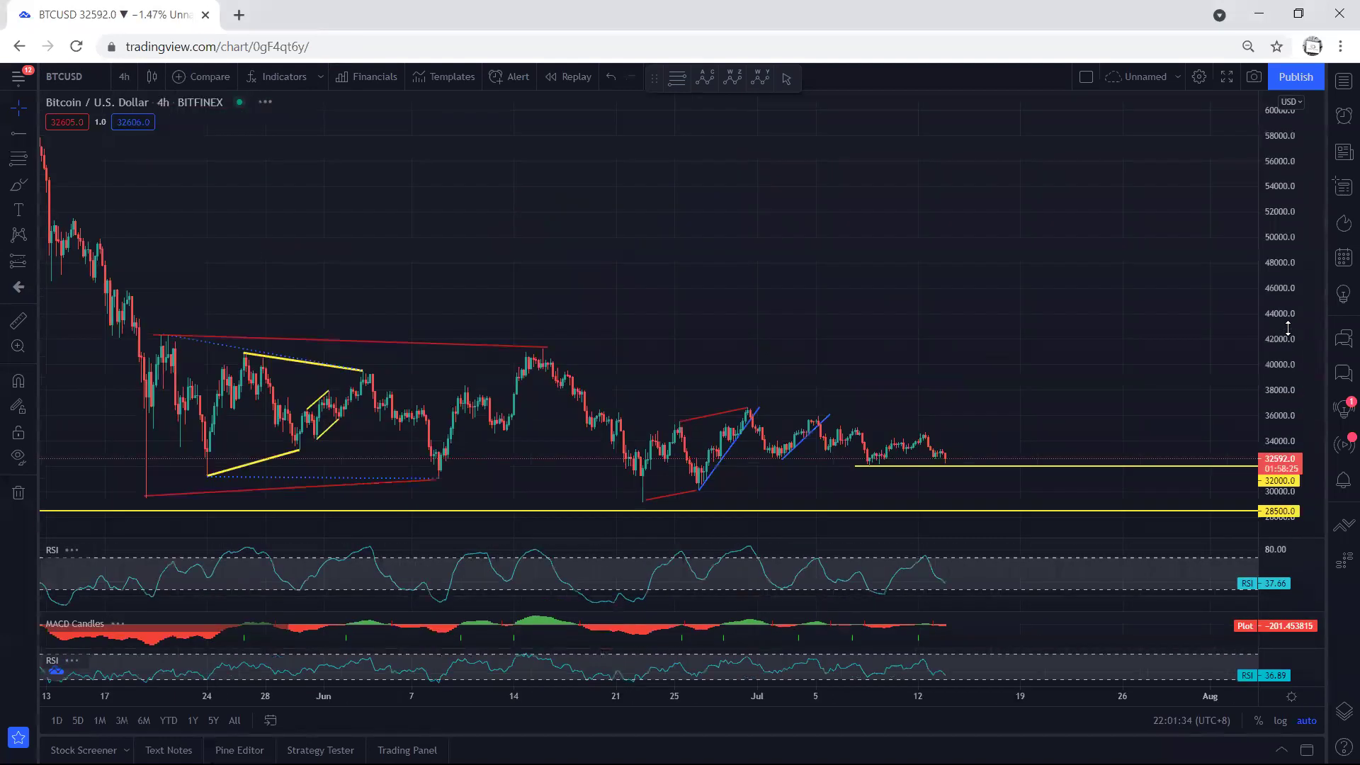
pyautogui.moveTo(1289, 376); pyautogui.dragTo(1289, 318)
pyautogui.moveTo(1018, 372); pyautogui.dragTo(1060, 242)
pyautogui.scroll(1, 1048, 215)
pyautogui.moveTo(1282, 363); pyautogui.dragTo(1282, 221)
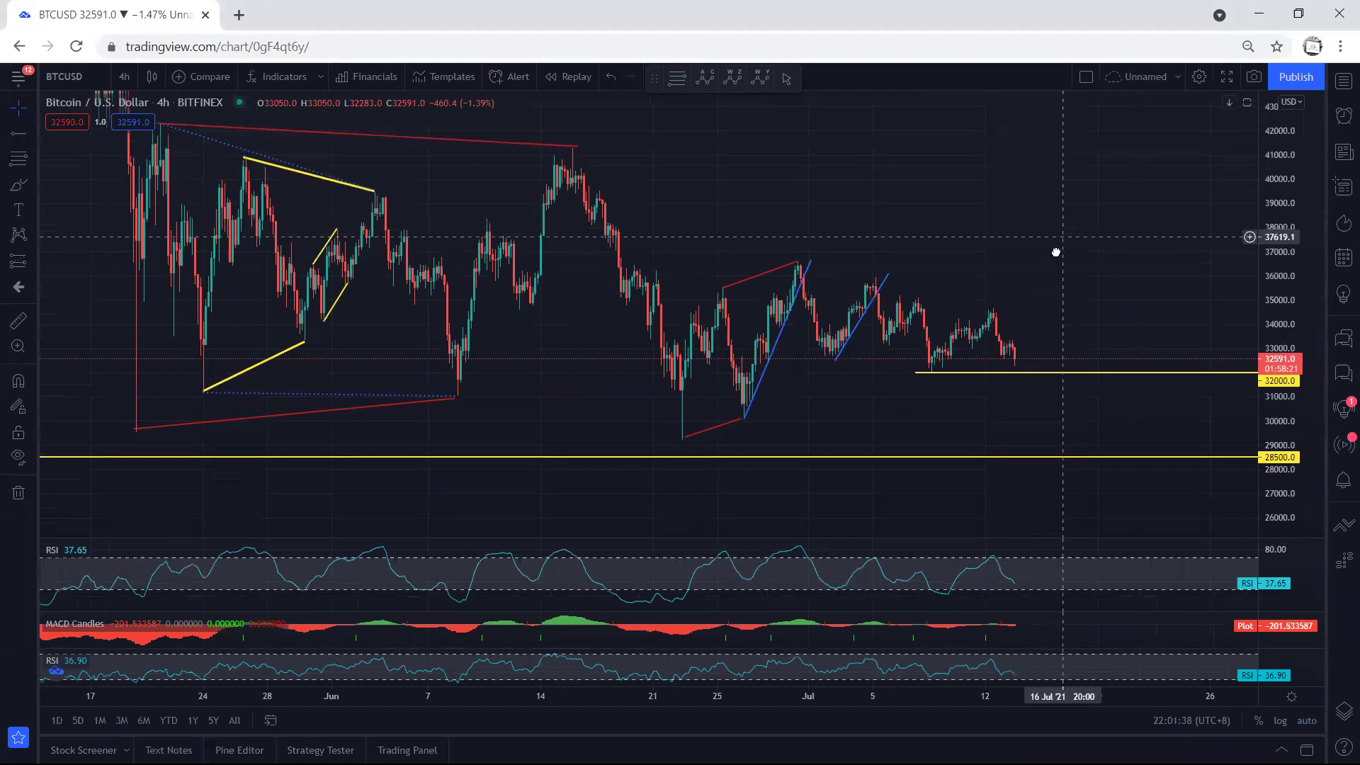
pyautogui.moveTo(1056, 253); pyautogui.dragTo(1047, 270)
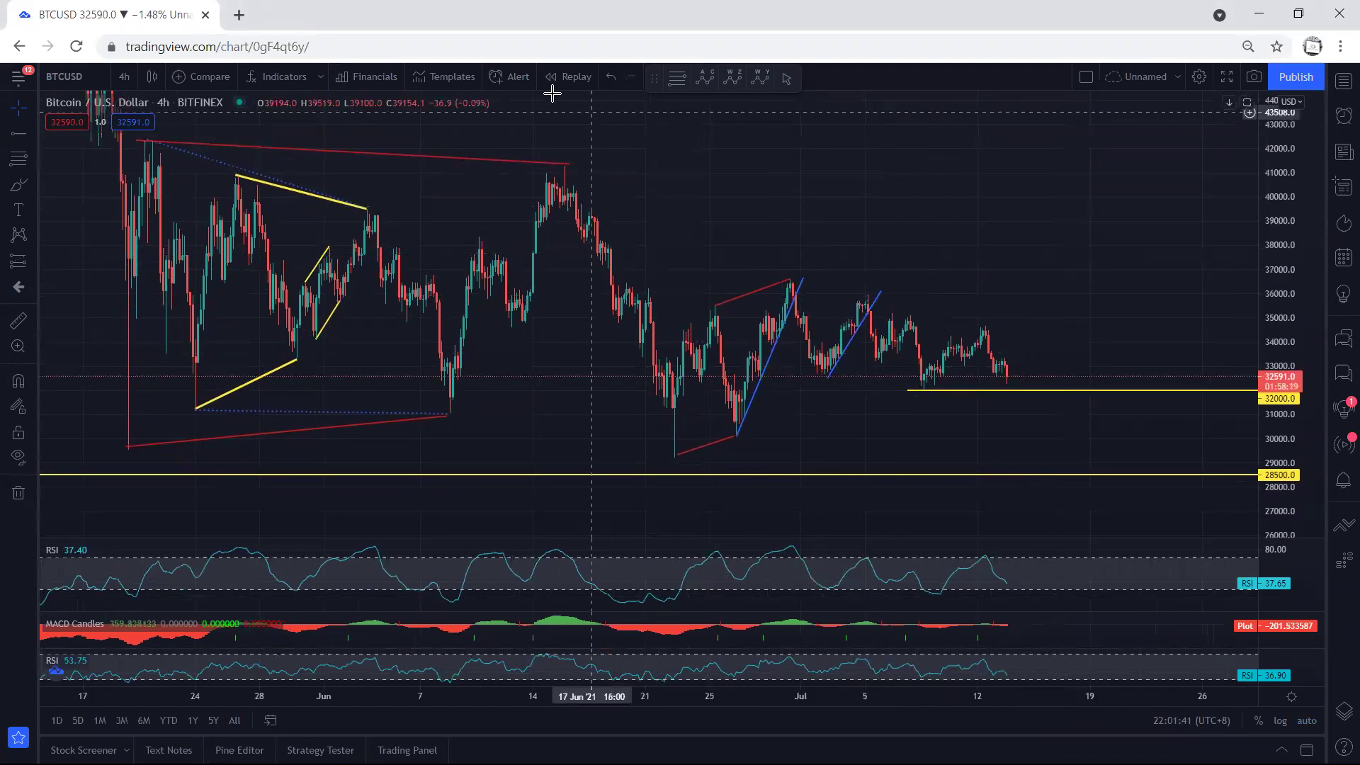
# Trace the June fall, the late-June recovery and a stepped decline towards 28500 on the 4-hour chart, and underline the June low.
pyautogui.moveTo(783, 305); pyautogui.dragTo(671, 407)
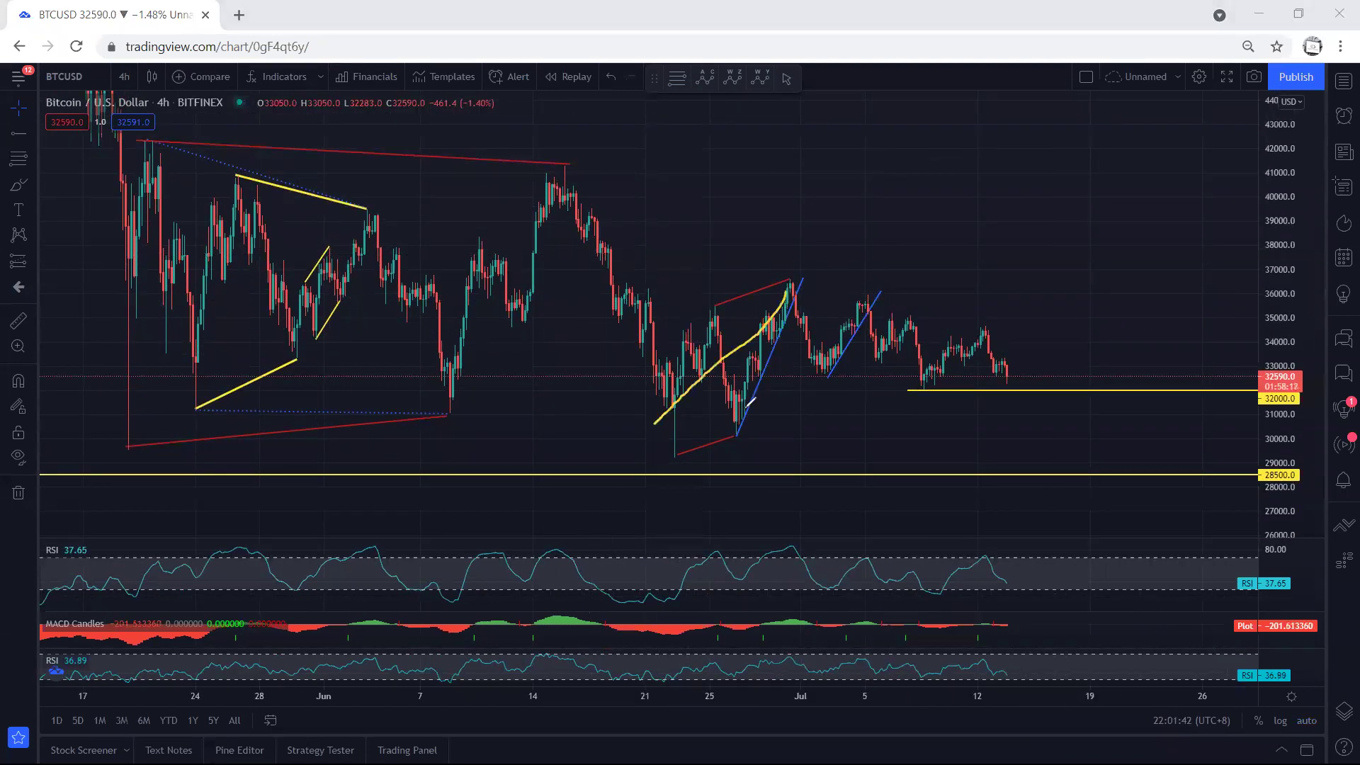
pyautogui.moveTo(560, 186); pyautogui.dragTo(669, 388)
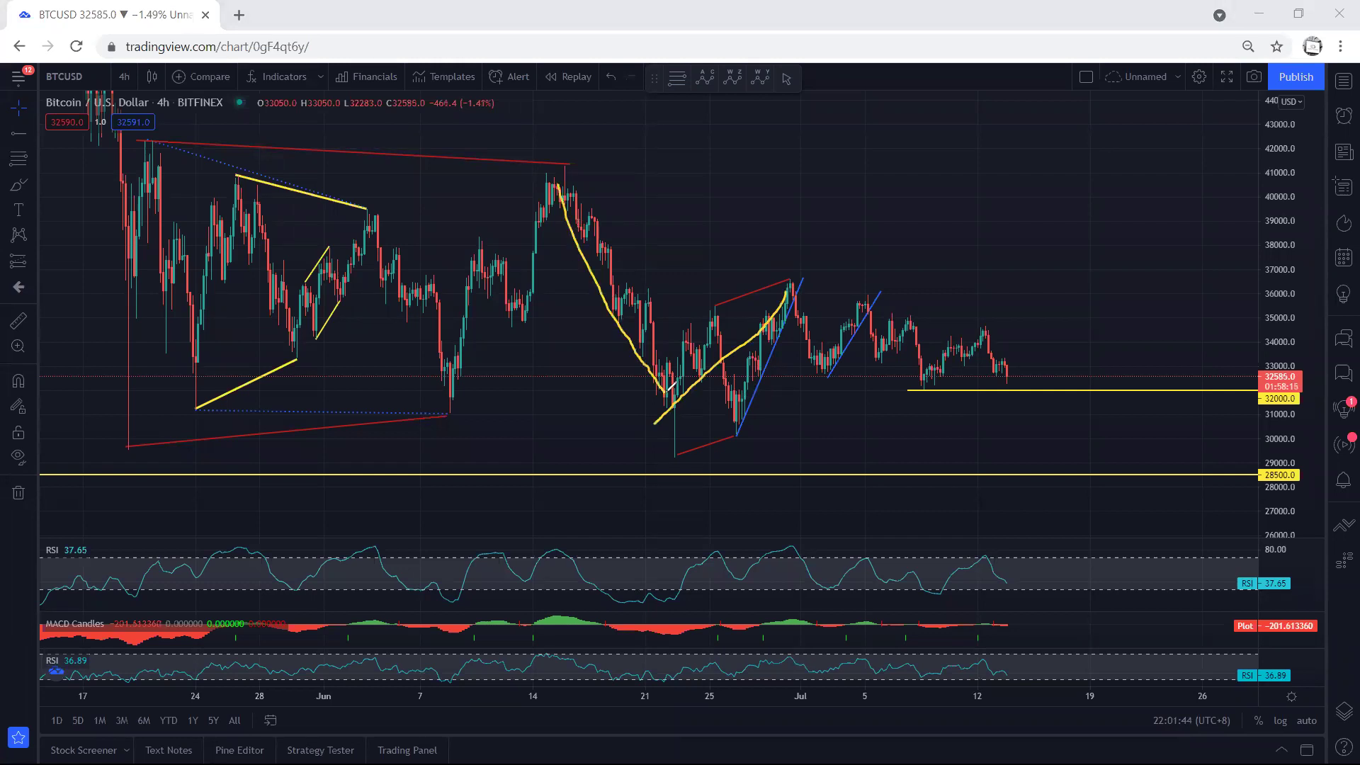
pyautogui.moveTo(795, 293)
pyautogui.mouseDown()
pyautogui.moveTo(988, 370)
pyautogui.moveTo(1039, 444)
pyautogui.moveTo(1033, 458)
pyautogui.mouseUp()
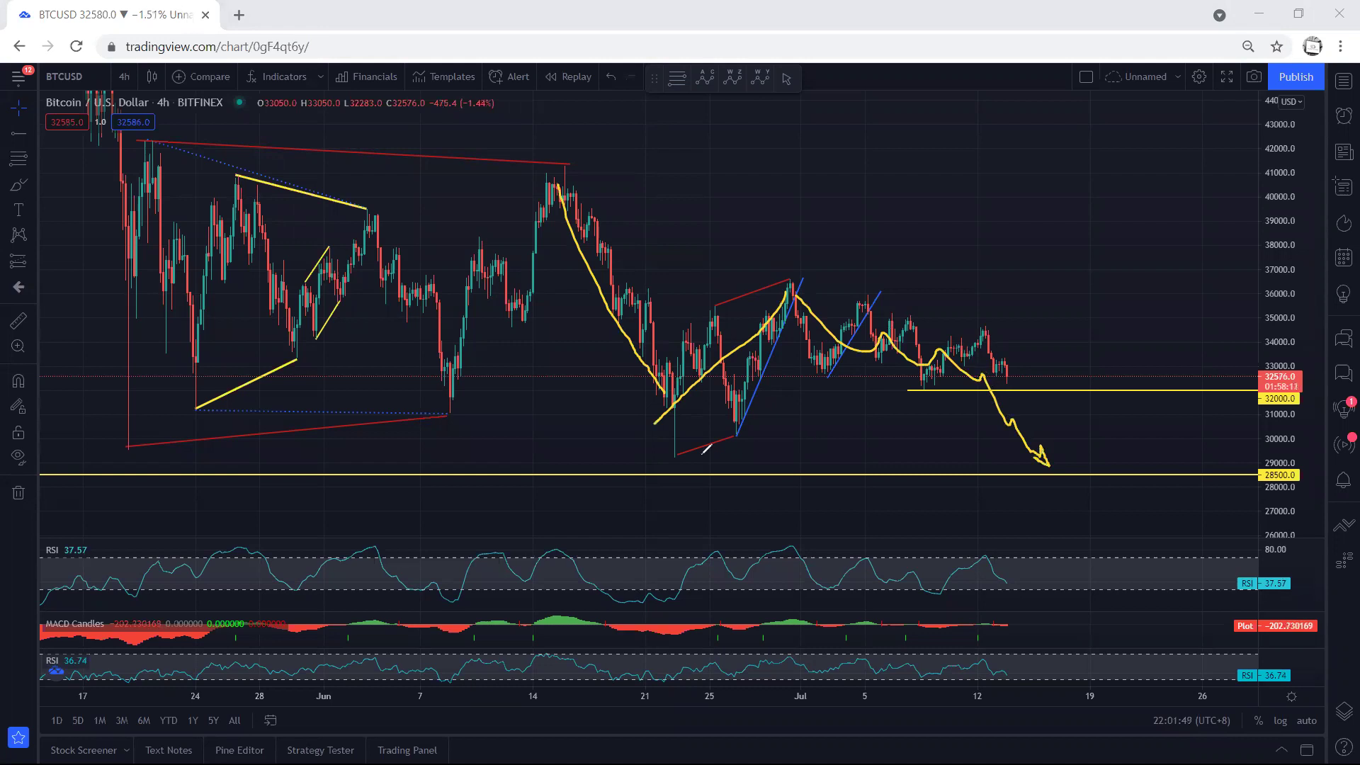
pyautogui.moveTo(650, 458); pyautogui.dragTo(735, 456)
pyautogui.press('e')
# Circle the July consolidation, then outline it as a descending channel preceded by the late-June rise.
pyautogui.moveTo(810, 273)
pyautogui.mouseDown()
pyautogui.moveTo(984, 308)
pyautogui.moveTo(984, 375)
pyautogui.moveTo(815, 326)
pyautogui.moveTo(825, 278)
pyautogui.mouseUp()
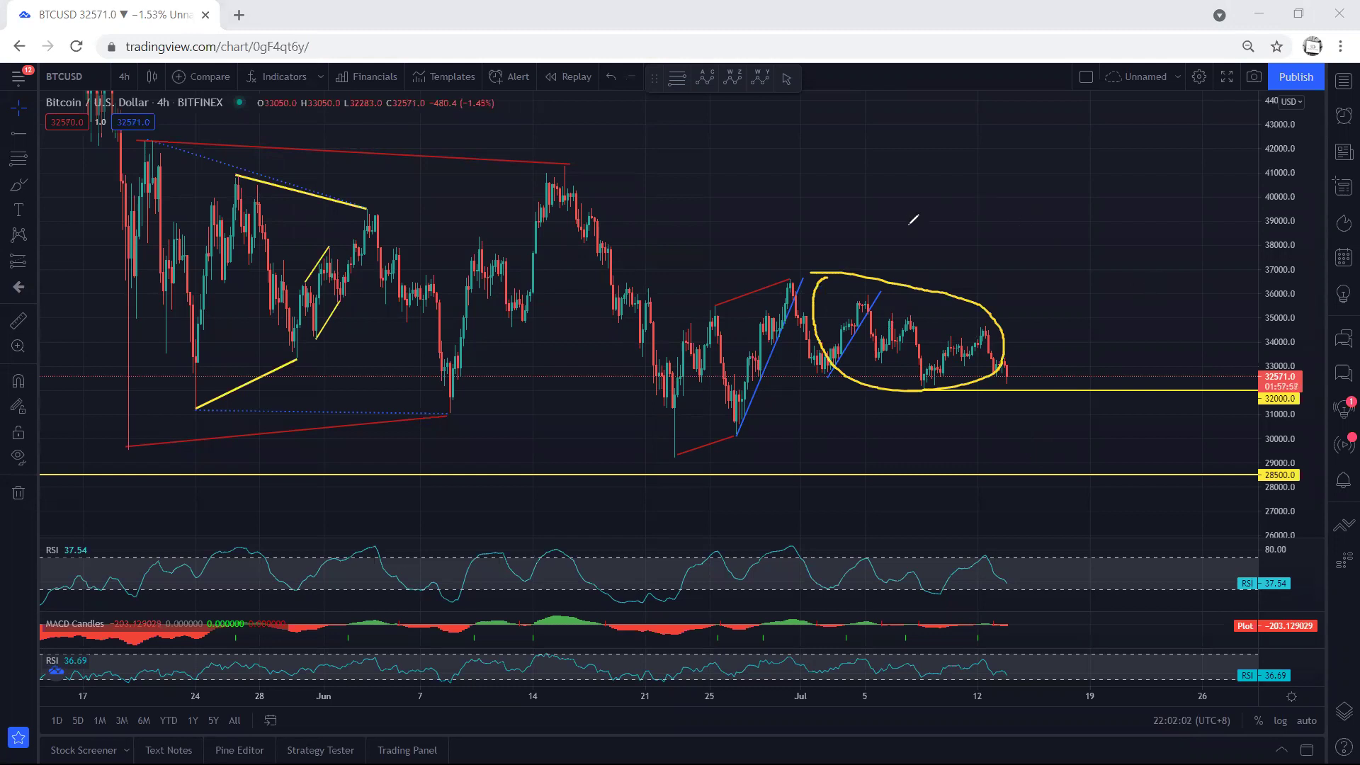
pyautogui.hotkey('ctrl', 'z')
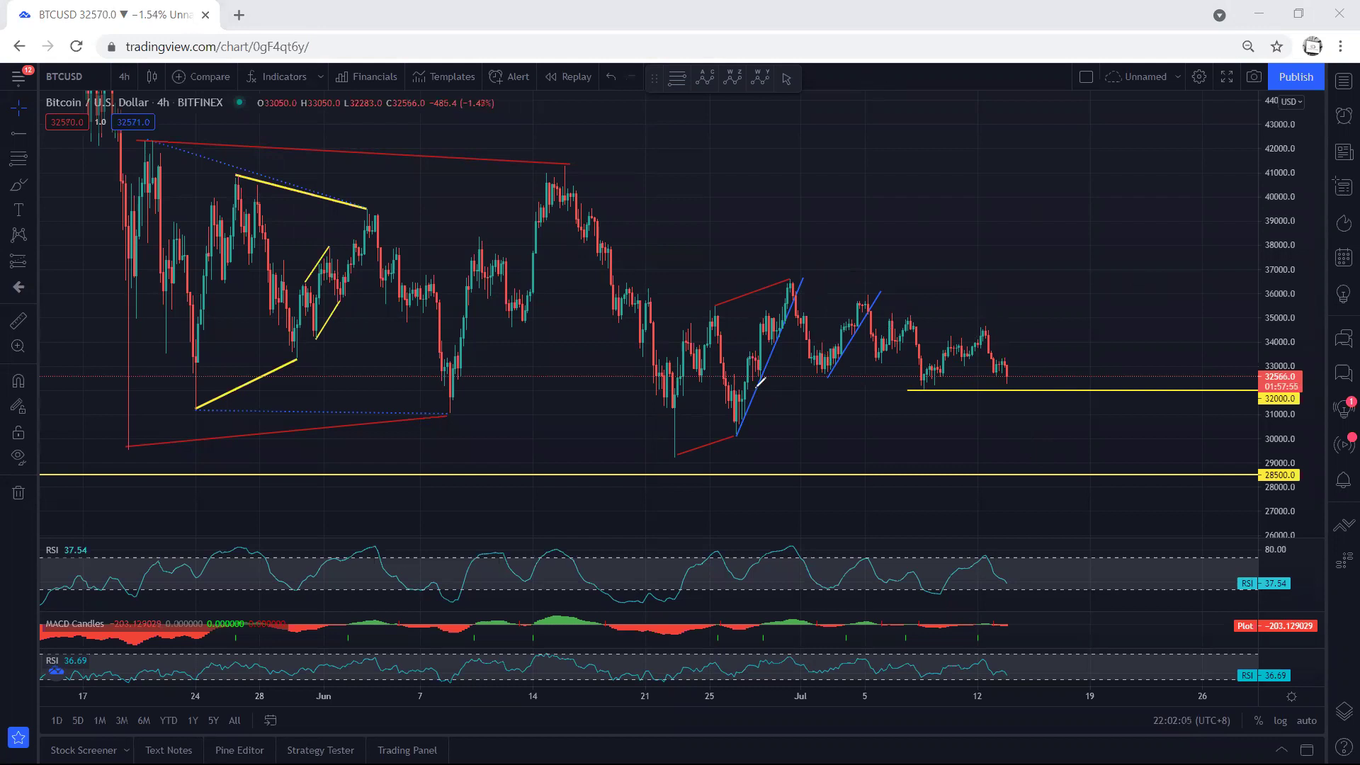
pyautogui.moveTo(795, 278); pyautogui.dragTo(1003, 364)
pyautogui.moveTo(794, 331); pyautogui.dragTo(965, 404)
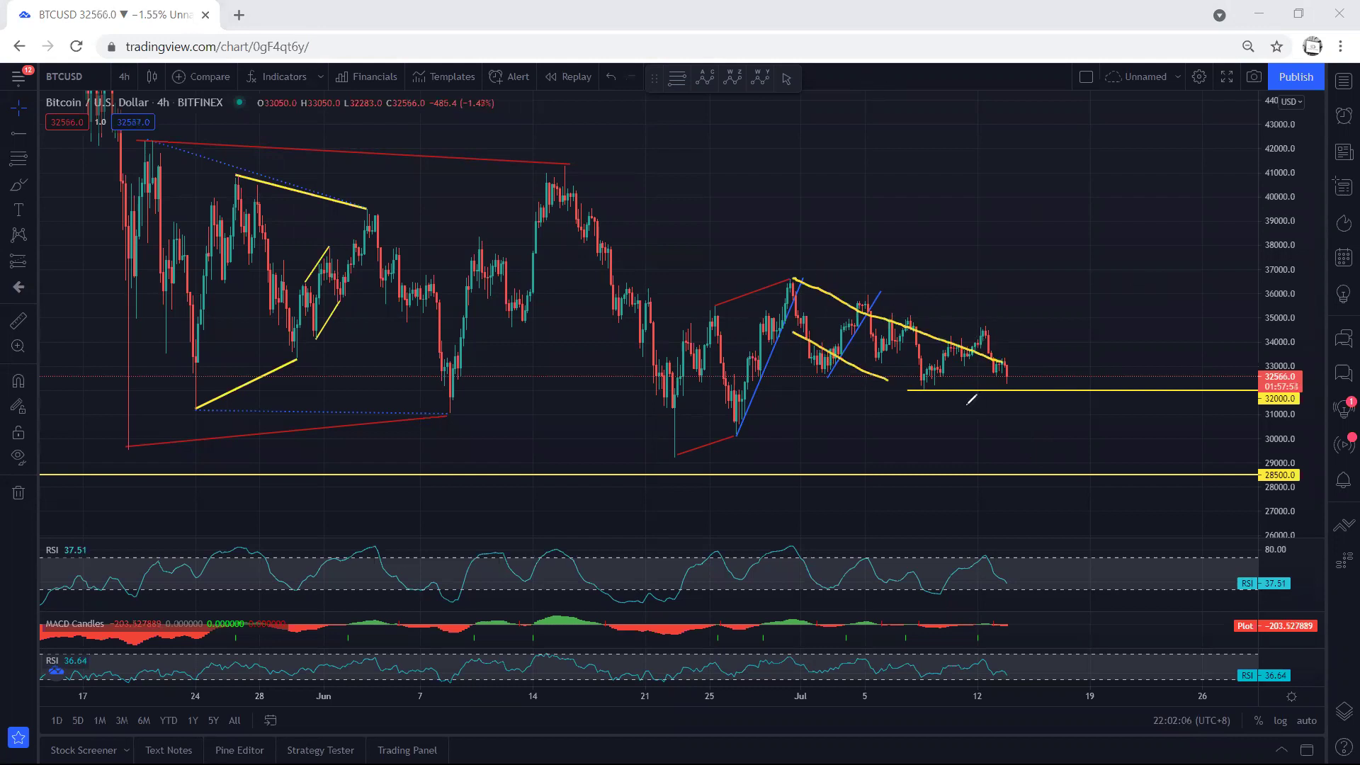
pyautogui.moveTo(791, 280); pyautogui.dragTo(715, 375)
pyautogui.moveTo(685, 422); pyautogui.dragTo(657, 453)
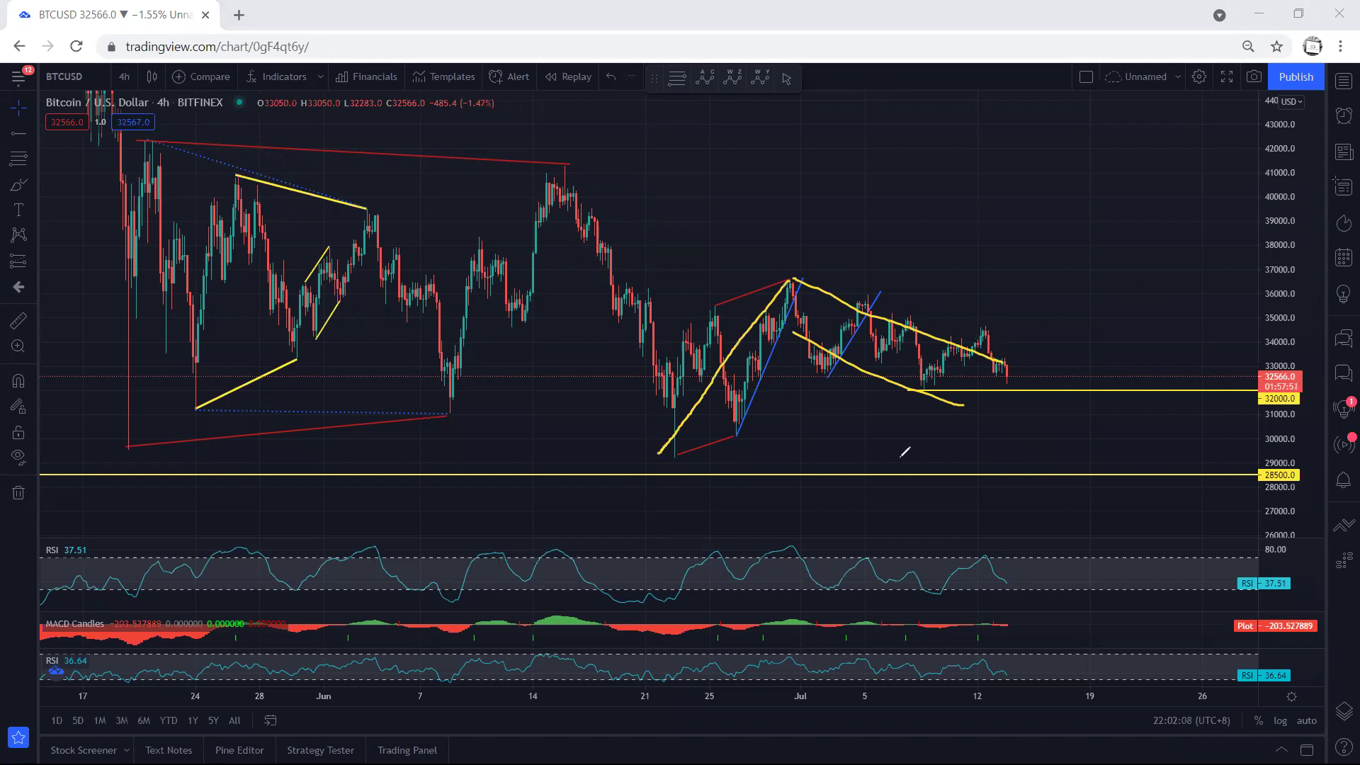
pyautogui.press('e')
# Outline the July range and trace its successive swings from the late-June high down to an arrow at 32000.
pyautogui.moveTo(796, 290); pyautogui.dragTo(985, 385)
pyautogui.hotkey('ctrl', 'z')
pyautogui.moveTo(870, 305)
pyautogui.mouseDown()
pyautogui.moveTo(886, 346)
pyautogui.moveTo(912, 324)
pyautogui.moveTo(926, 385)
pyautogui.mouseUp()
pyautogui.moveTo(869, 295)
pyautogui.mouseDown()
pyautogui.moveTo(971, 323)
pyautogui.moveTo(910, 386)
pyautogui.moveTo(852, 341)
pyautogui.moveTo(829, 373)
pyautogui.moveTo(906, 391)
pyautogui.mouseUp()
pyautogui.moveTo(788, 283)
pyautogui.mouseDown()
pyautogui.moveTo(816, 372)
pyautogui.moveTo(982, 323)
pyautogui.moveTo(1005, 388)
pyautogui.mouseUp()
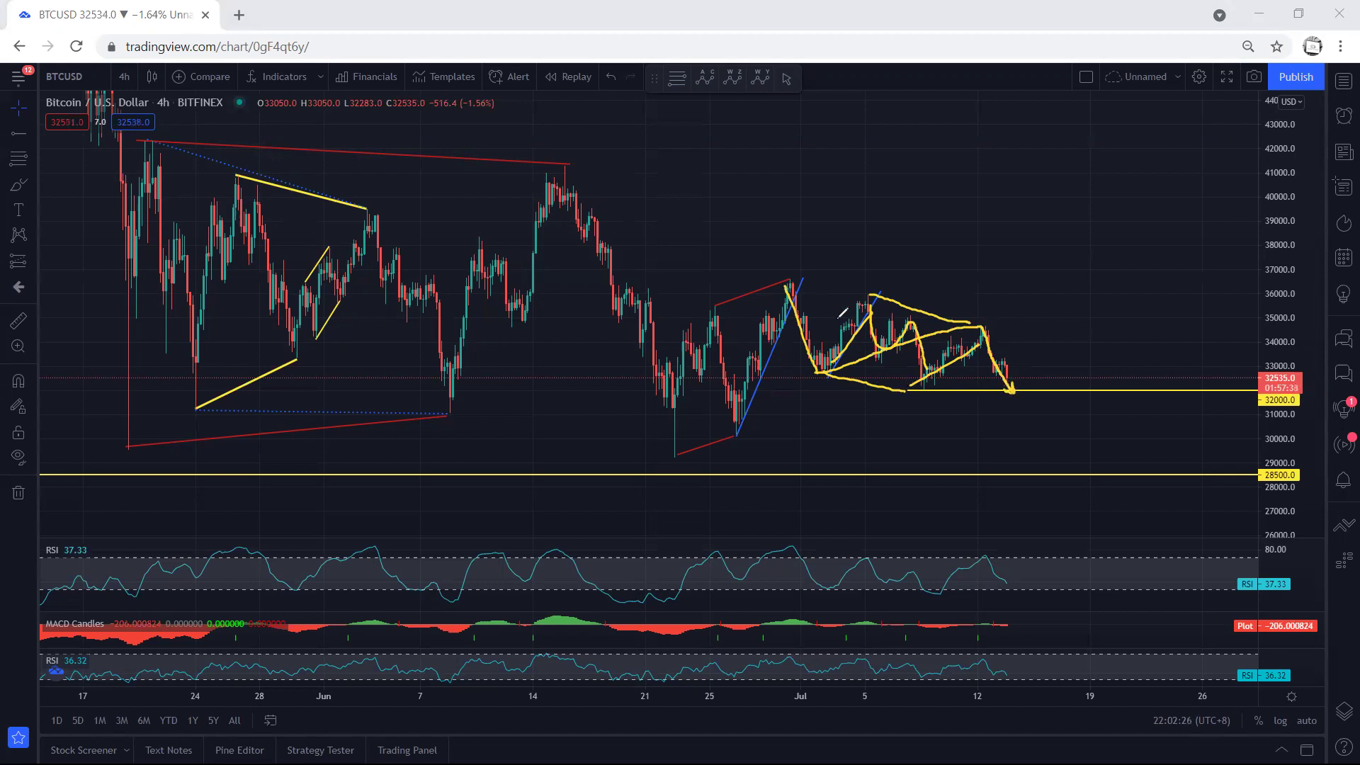
# Trace the late-June rise and July decline, bracket the late-June range, and draw a rebound arrow from 32000 to about 36500.
pyautogui.moveTo(789, 285)
pyautogui.mouseDown()
pyautogui.moveTo(922, 359)
pyautogui.moveTo(999, 383)
pyautogui.mouseUp()
pyautogui.moveTo(789, 286); pyautogui.dragTo(658, 410)
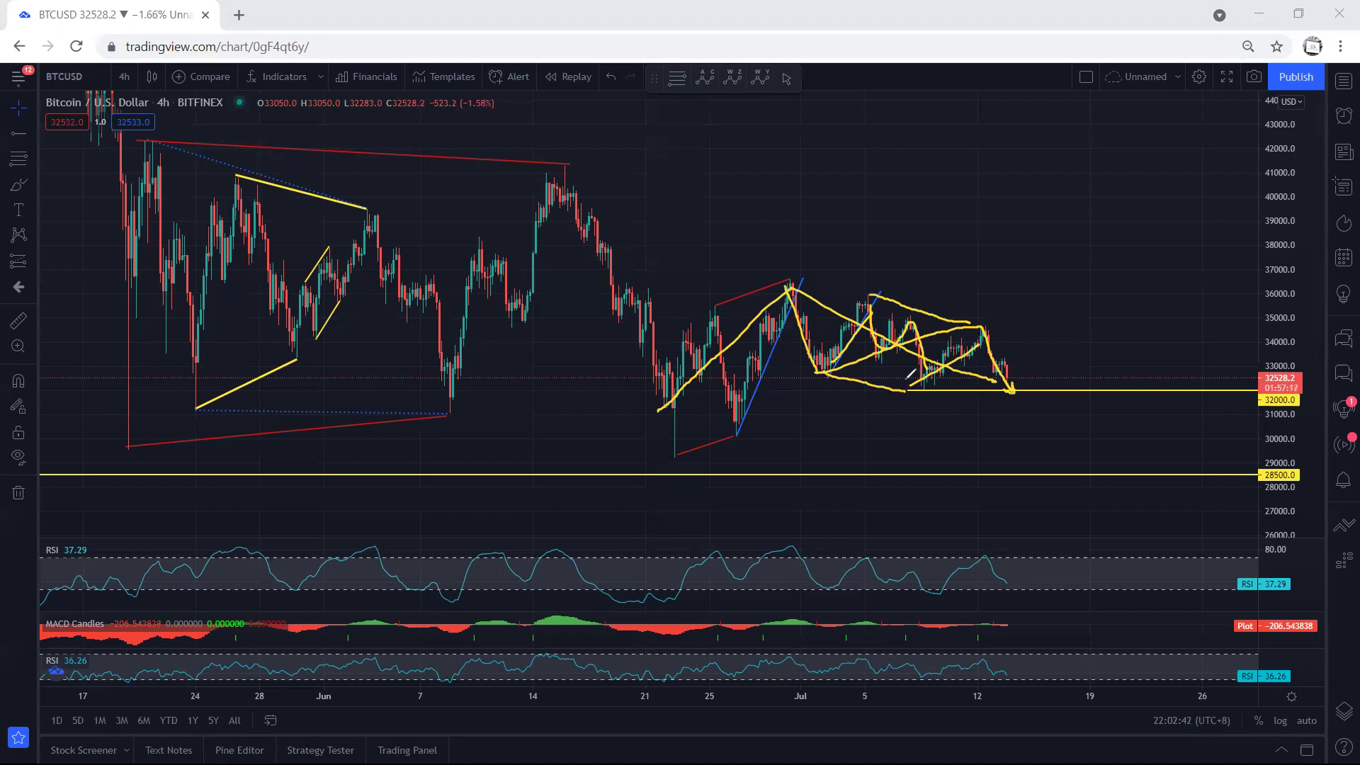
pyautogui.moveTo(684, 268)
pyautogui.mouseDown()
pyautogui.moveTo(624, 327)
pyautogui.moveTo(650, 457)
pyautogui.mouseUp()
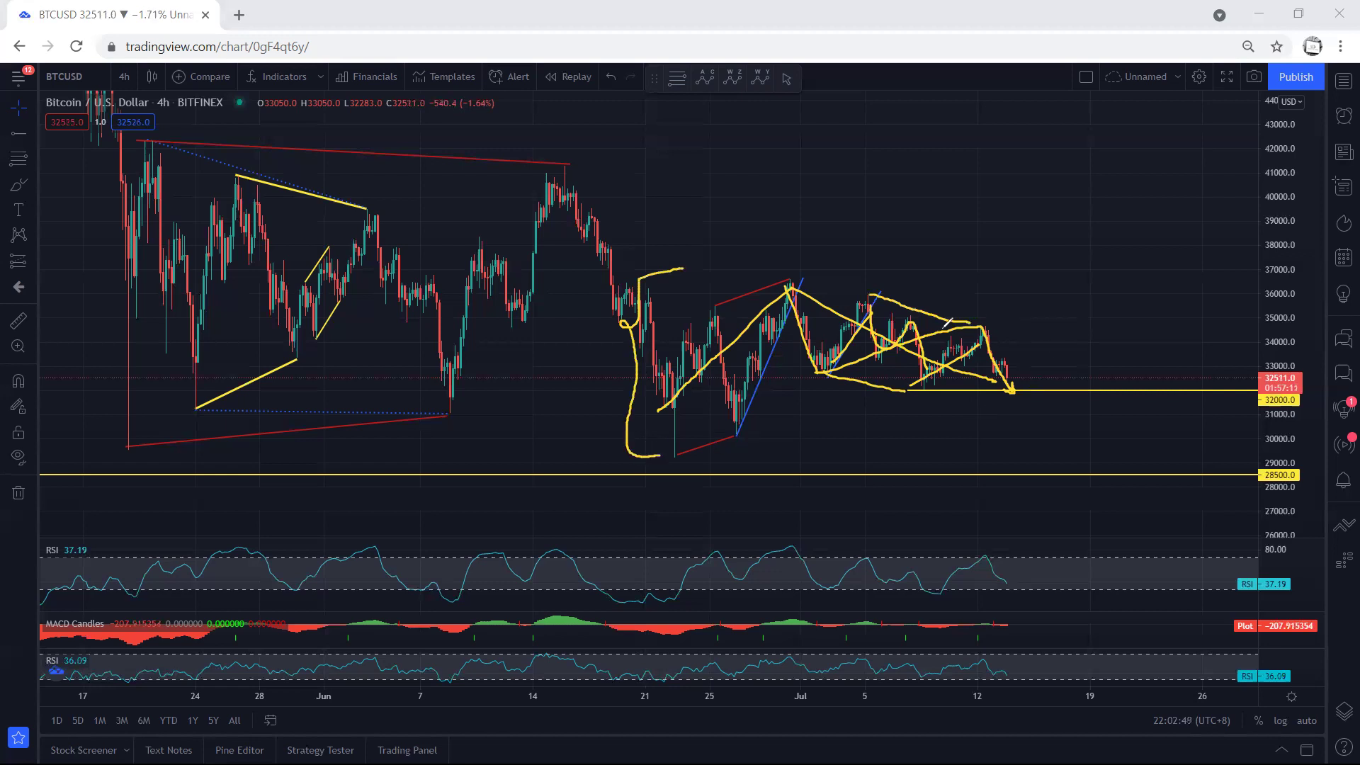
pyautogui.moveTo(1012, 388)
pyautogui.mouseDown()
pyautogui.moveTo(1068, 282)
pyautogui.moveTo(1083, 291)
pyautogui.mouseUp()
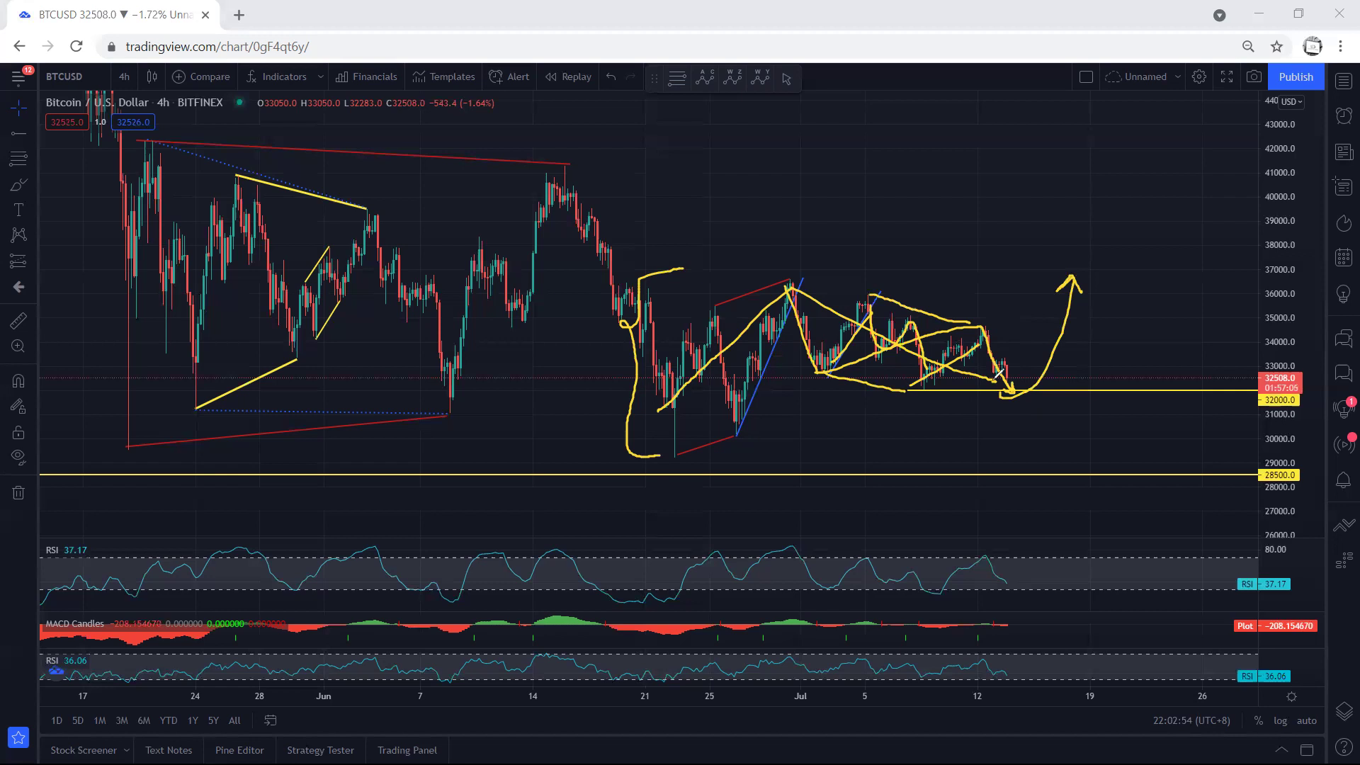
pyautogui.press('e')
# Circle the 32000 level, sketch a brief dip below it with a rebound to about 35000, and mark the earlier July and June lows.
pyautogui.moveTo(1017, 386); pyautogui.dragTo(1005, 396)
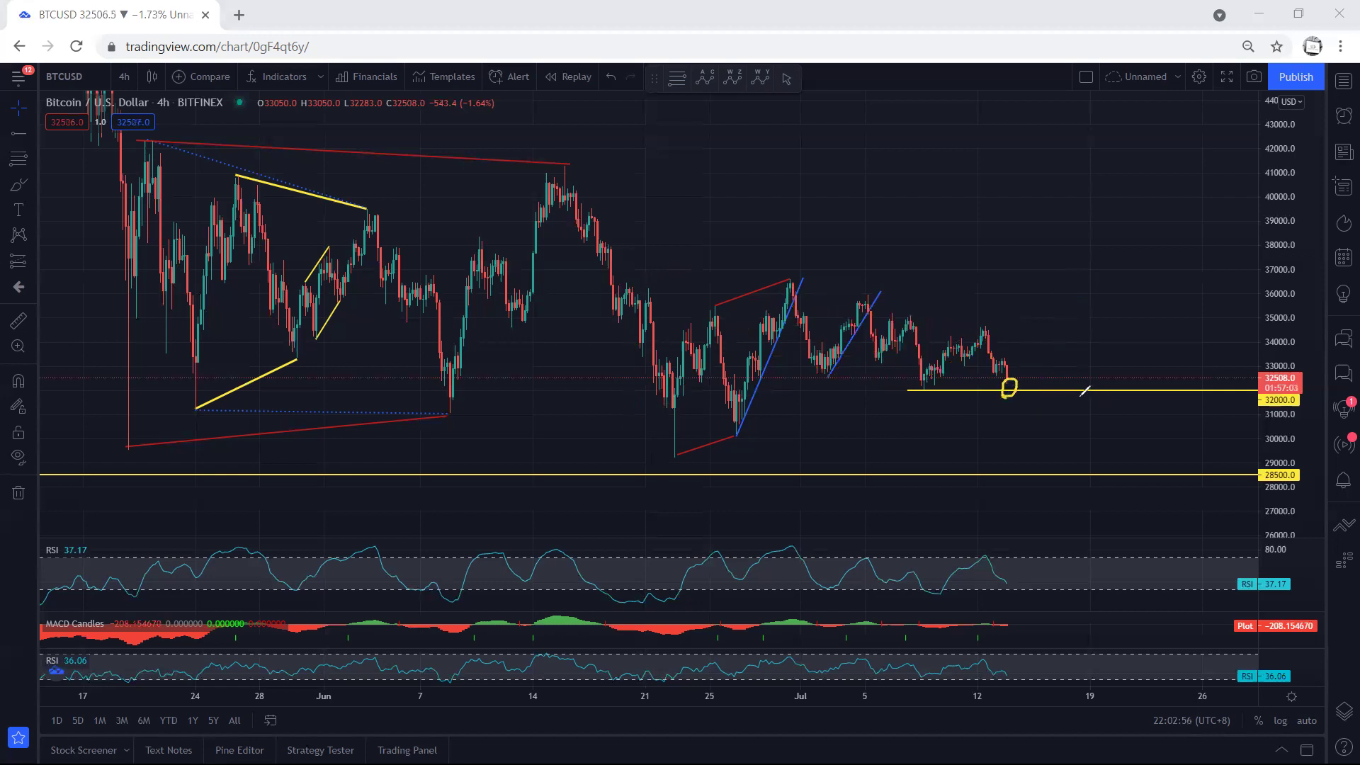
pyautogui.press('e')
pyautogui.moveTo(982, 330)
pyautogui.mouseDown()
pyautogui.moveTo(1012, 398)
pyautogui.moveTo(1050, 352)
pyautogui.moveTo(1054, 313)
pyautogui.mouseUp()
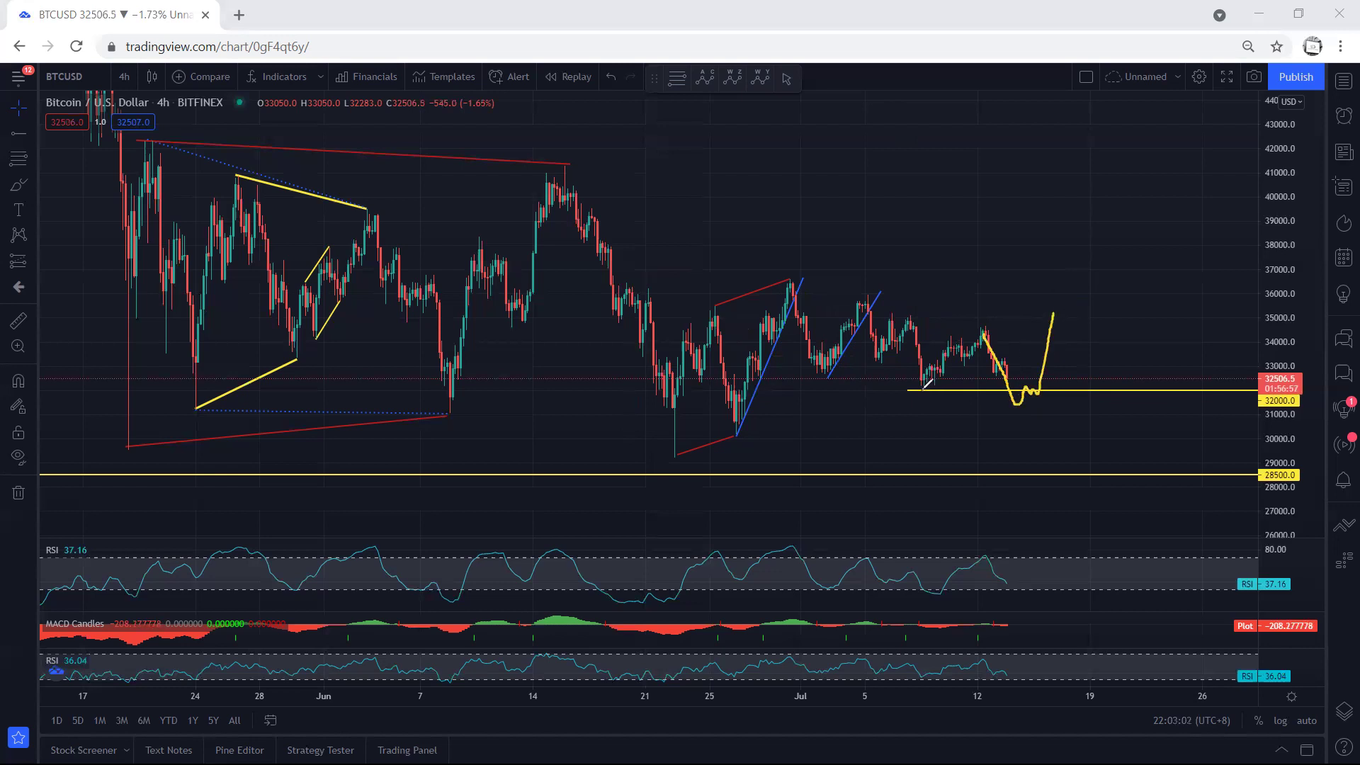
pyautogui.moveTo(924, 388)
pyautogui.mouseDown()
pyautogui.moveTo(934, 381)
pyautogui.moveTo(916, 384)
pyautogui.moveTo(926, 393)
pyautogui.mouseUp()
pyautogui.moveTo(690, 457); pyautogui.dragTo(690, 458)
pyautogui.press('e')
# Sketch a reaction from the 32000 support, clear it, and circle the point where the latest candle nears that level.
pyautogui.moveTo(1015, 381); pyautogui.dragTo(1018, 391)
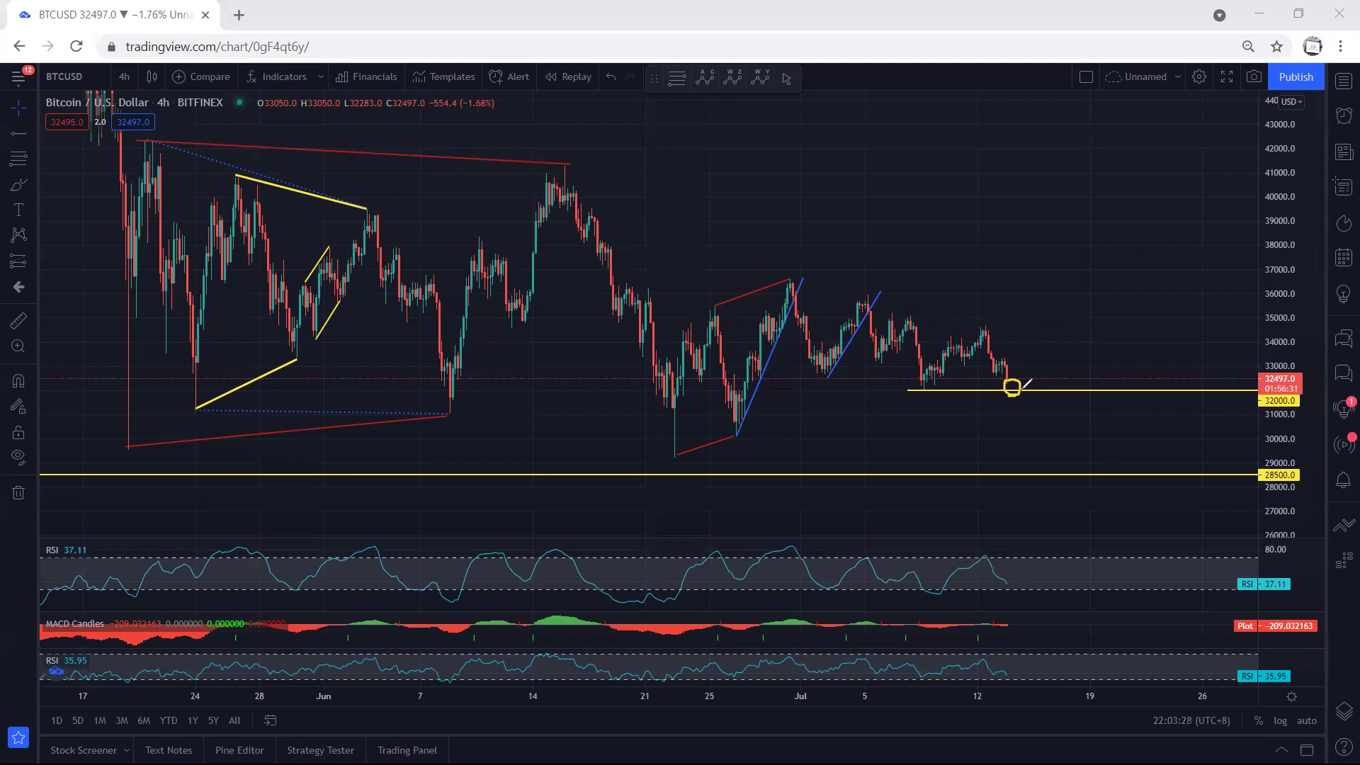
pyautogui.moveTo(1025, 386)
pyautogui.mouseDown()
pyautogui.moveTo(1049, 318)
pyautogui.moveTo(972, 325)
pyautogui.moveTo(984, 318)
pyautogui.moveTo(994, 334)
pyautogui.mouseUp()
pyautogui.press('e')
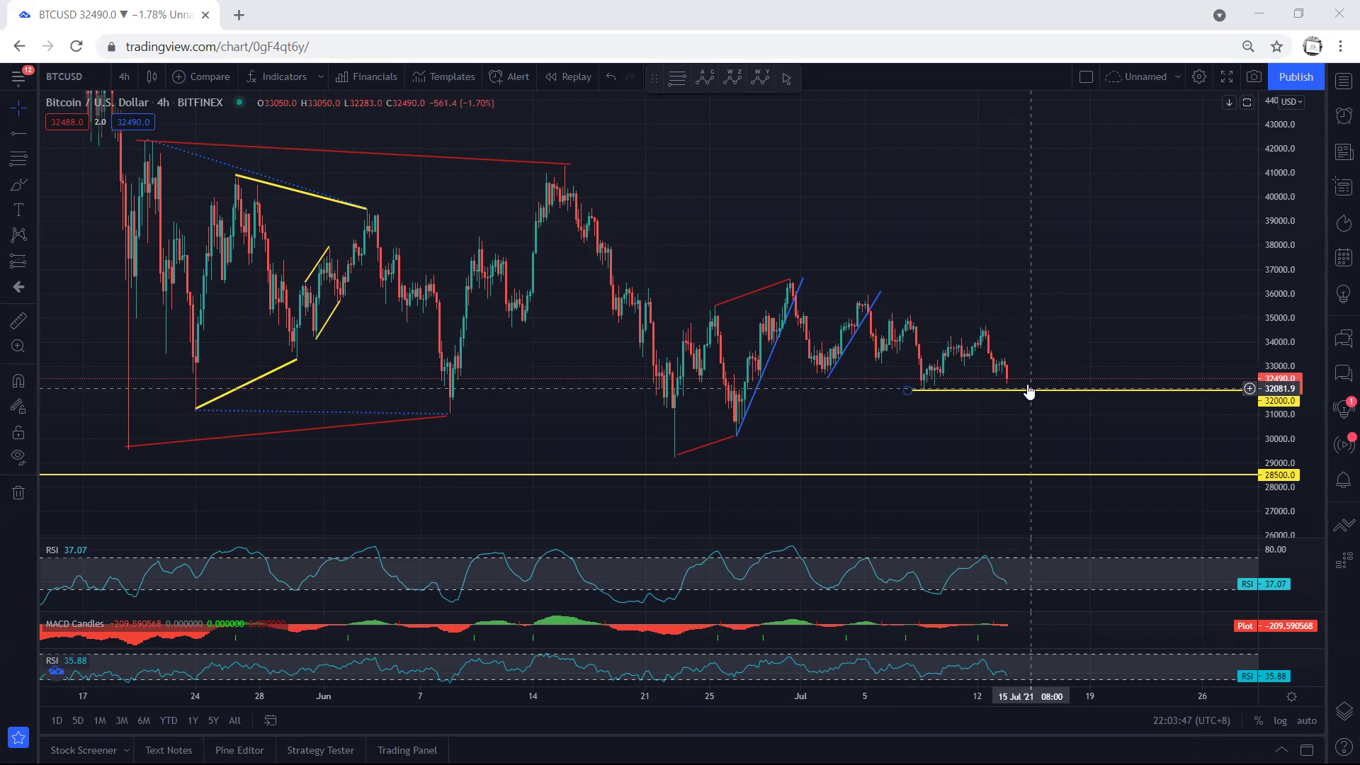
pyautogui.moveTo(1004, 386)
pyautogui.mouseDown()
pyautogui.moveTo(999, 397)
pyautogui.moveTo(1011, 374)
pyautogui.moveTo(1005, 390)
pyautogui.mouseUp()
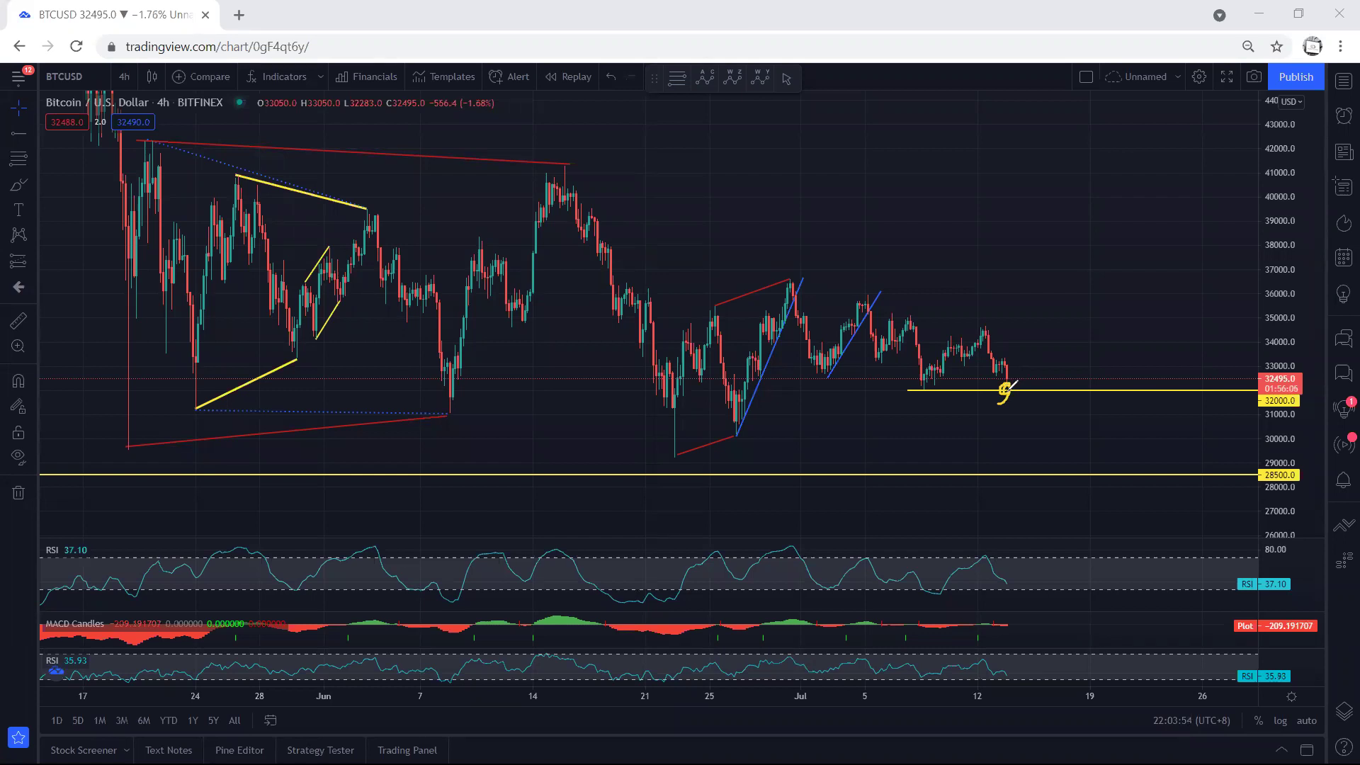
# Outline the early-July range and trace the swings from the late-June rise down to an arrow at 32000, and clear the sketch.
pyautogui.moveTo(867, 292); pyautogui.dragTo(972, 323)
pyautogui.moveTo(828, 368); pyautogui.dragTo(918, 387)
pyautogui.moveTo(791, 282)
pyautogui.mouseDown()
pyautogui.moveTo(816, 359)
pyautogui.moveTo(978, 327)
pyautogui.moveTo(1018, 403)
pyautogui.mouseUp()
pyautogui.moveTo(775, 277); pyautogui.dragTo(959, 369)
pyautogui.moveTo(747, 327); pyautogui.dragTo(772, 283)
pyautogui.moveTo(698, 390); pyautogui.dragTo(677, 409)
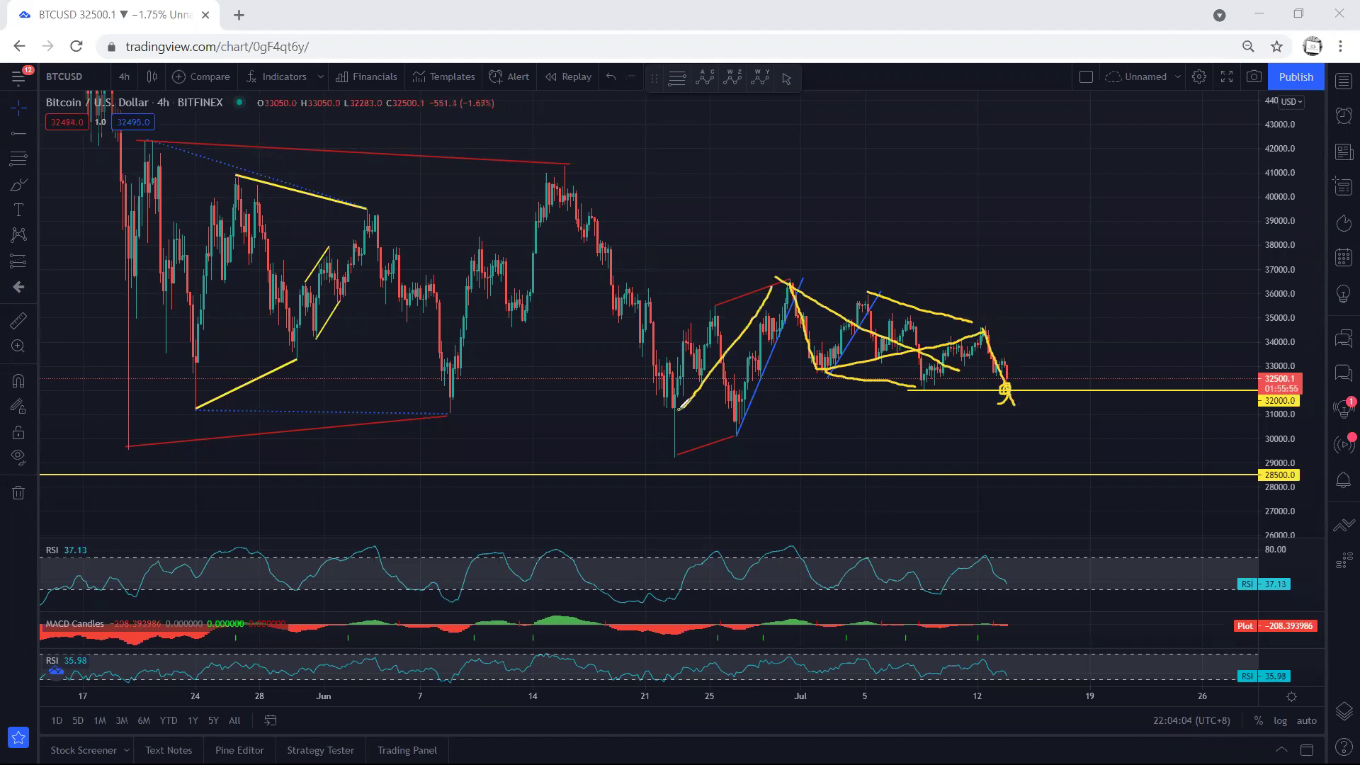
pyautogui.press('e')
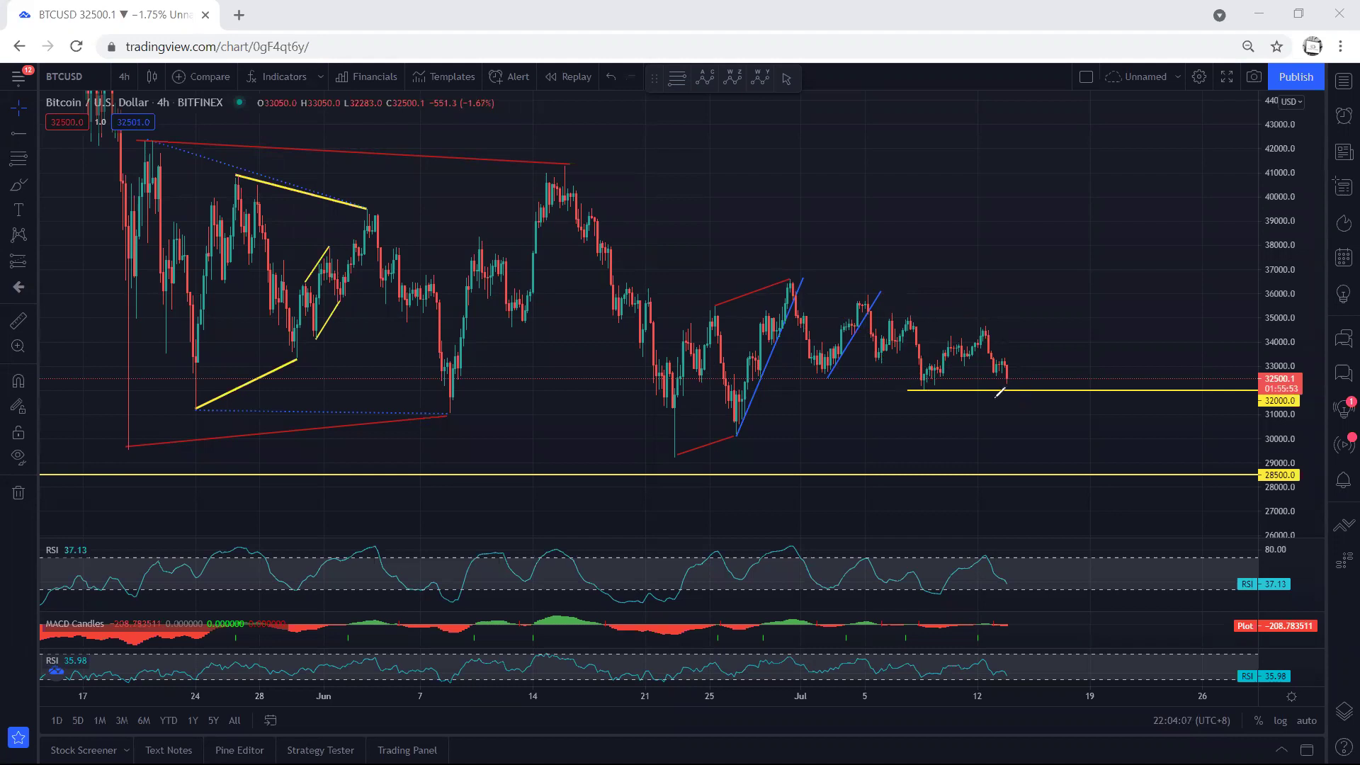
# Circle the 32000 level and mark the RSI lows, inspect the 4-hour MACD and RSI at full size, and clear the marks.
pyautogui.moveTo(1016, 397)
pyautogui.mouseDown()
pyautogui.moveTo(1004, 383)
pyautogui.moveTo(1011, 397)
pyautogui.mouseUp()
pyautogui.moveTo(1007, 579); pyautogui.dragTo(1010, 582)
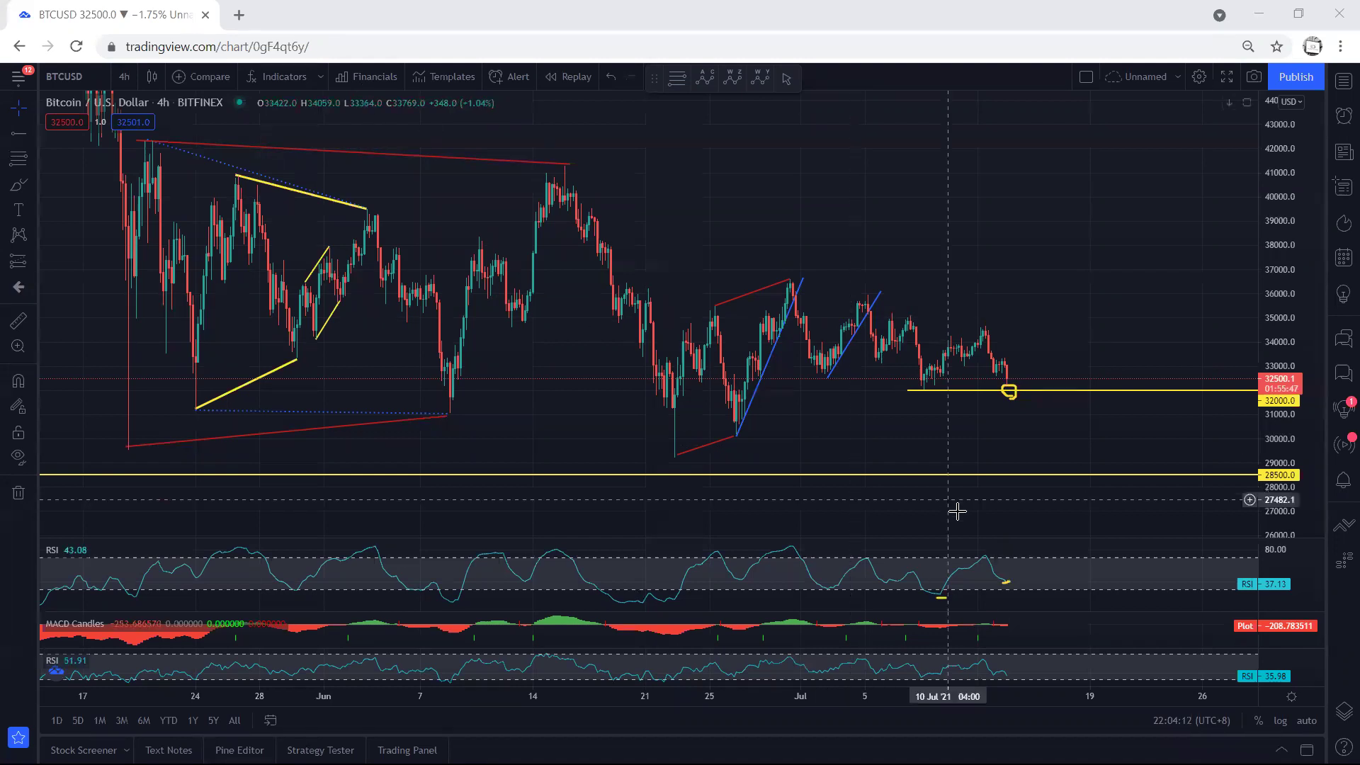
pyautogui.doubleClick(1038, 636)
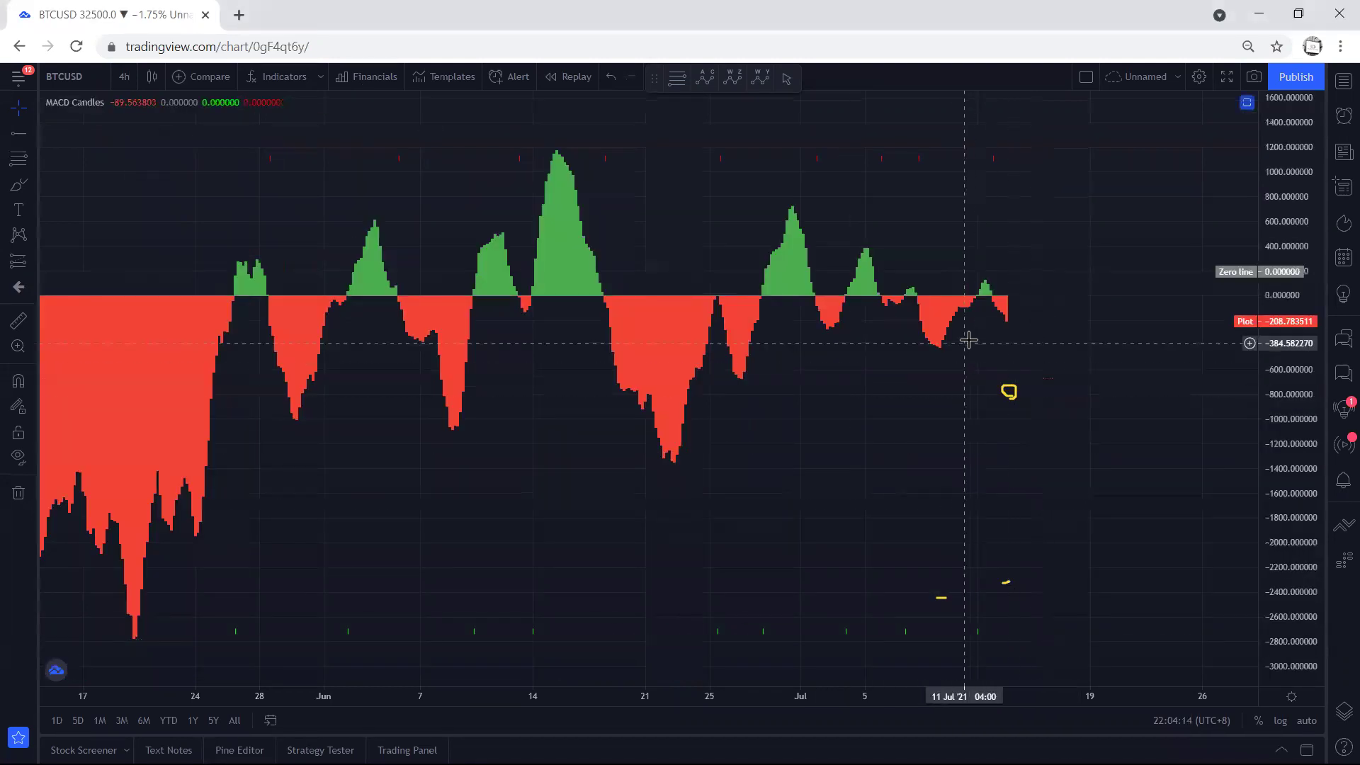
pyautogui.doubleClick(1048, 355)
pyautogui.doubleClick(1048, 571)
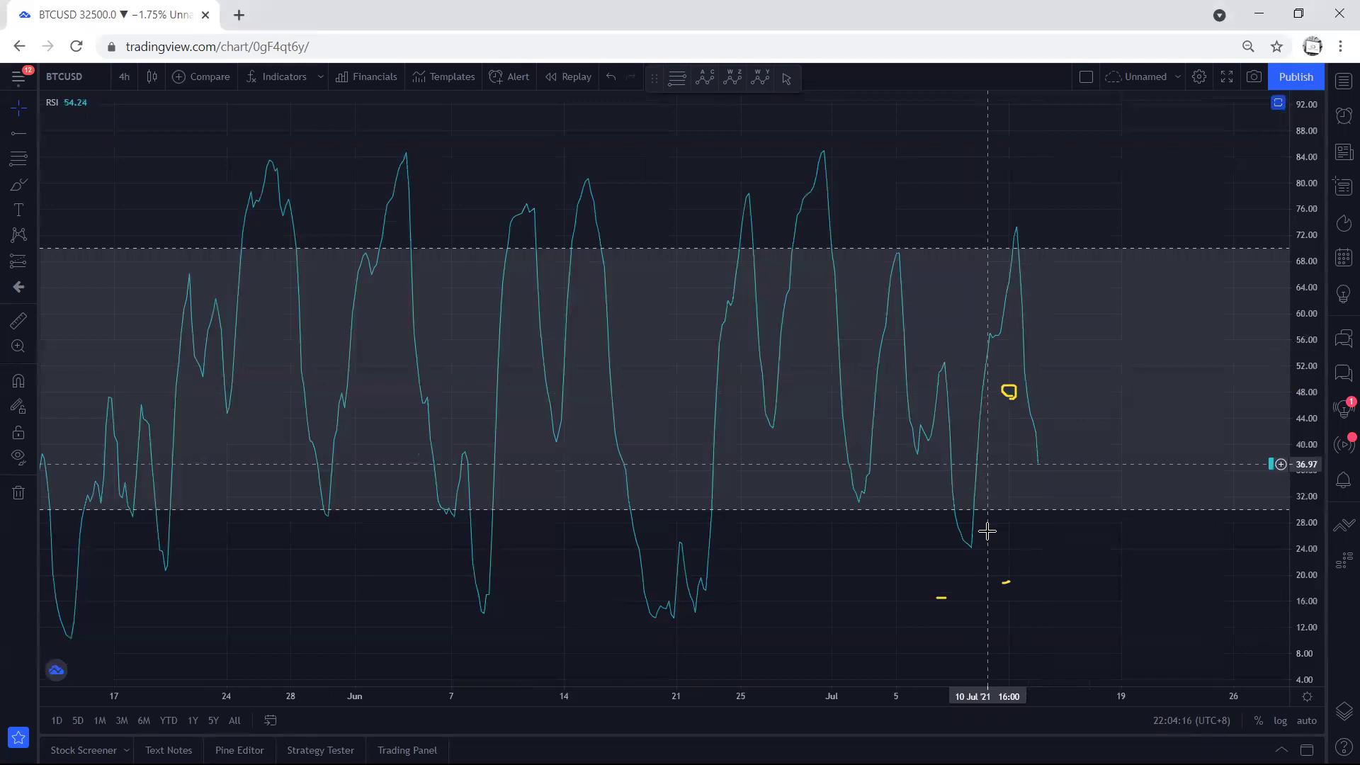
pyautogui.doubleClick(1068, 444)
pyautogui.click(857, 77)
pyautogui.click(876, 103)
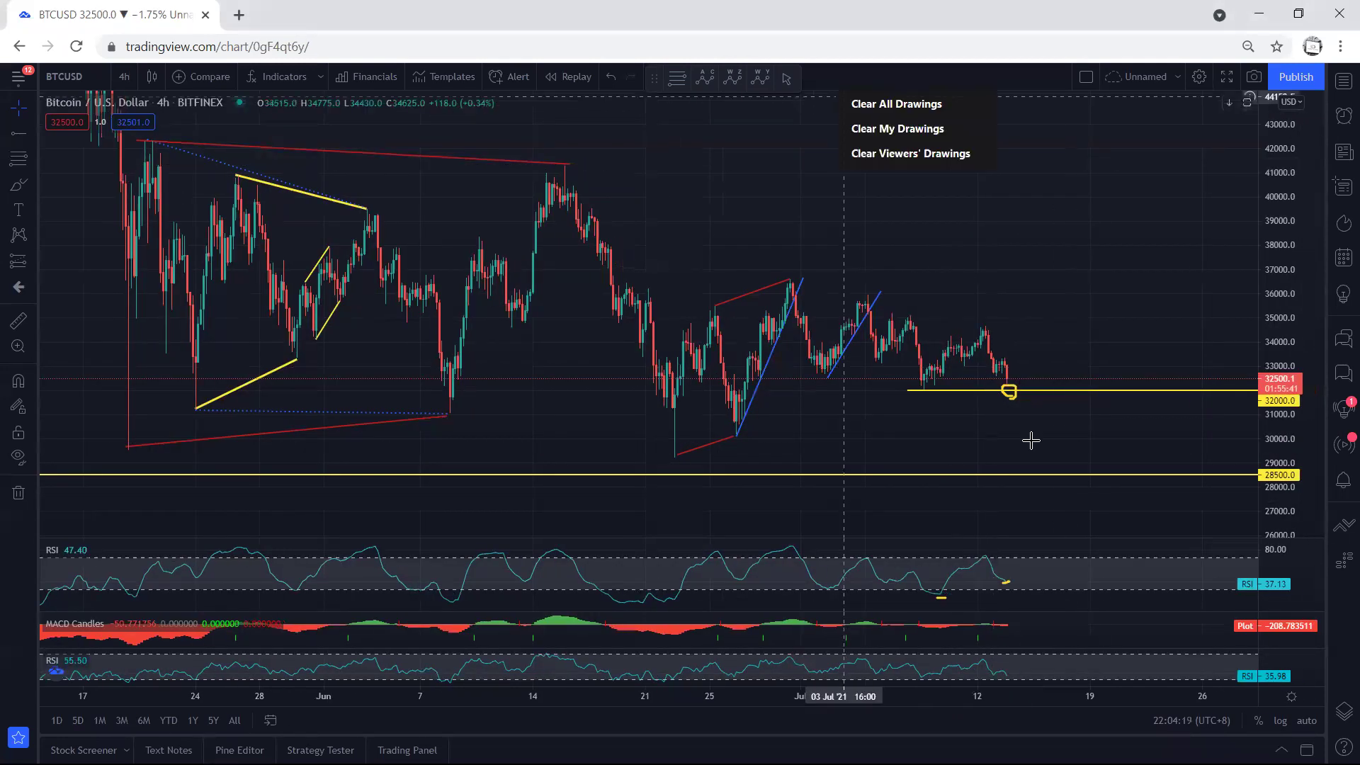
# Switch the chart to the 1-hour interval and enlarge the price scale around the July candles above the 32000 support.
pyautogui.click(124, 76)
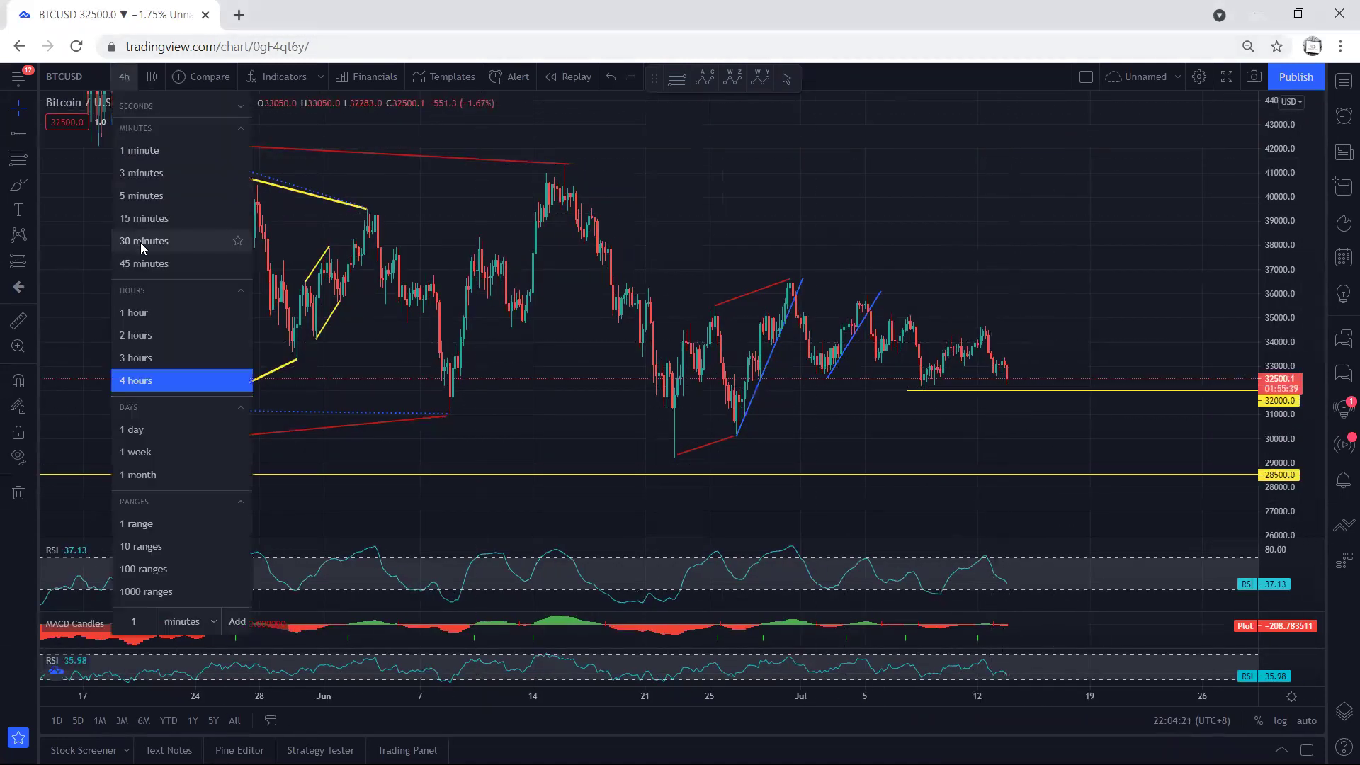
pyautogui.click(163, 310)
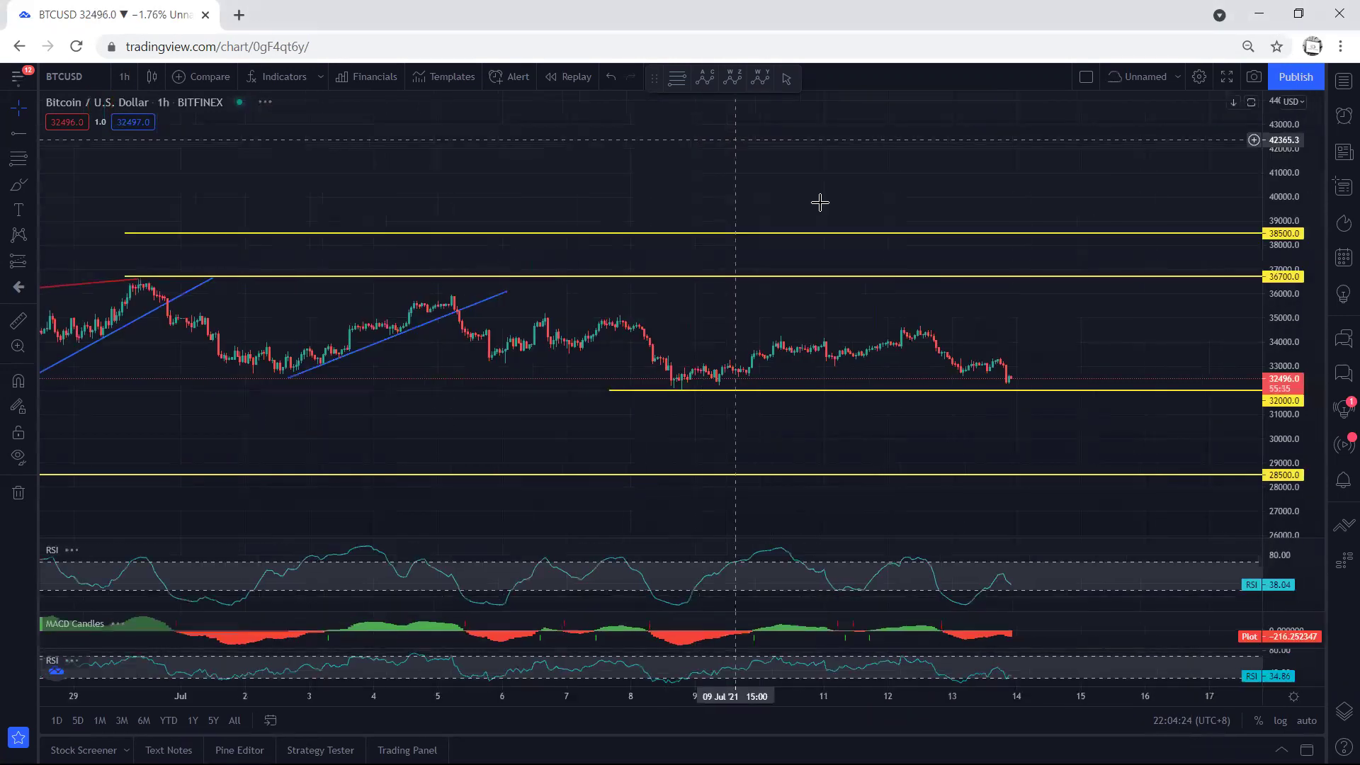
pyautogui.doubleClick(1279, 370)
pyautogui.moveTo(1280, 377); pyautogui.dragTo(1281, 396)
pyautogui.moveTo(1019, 299); pyautogui.dragTo(935, 230)
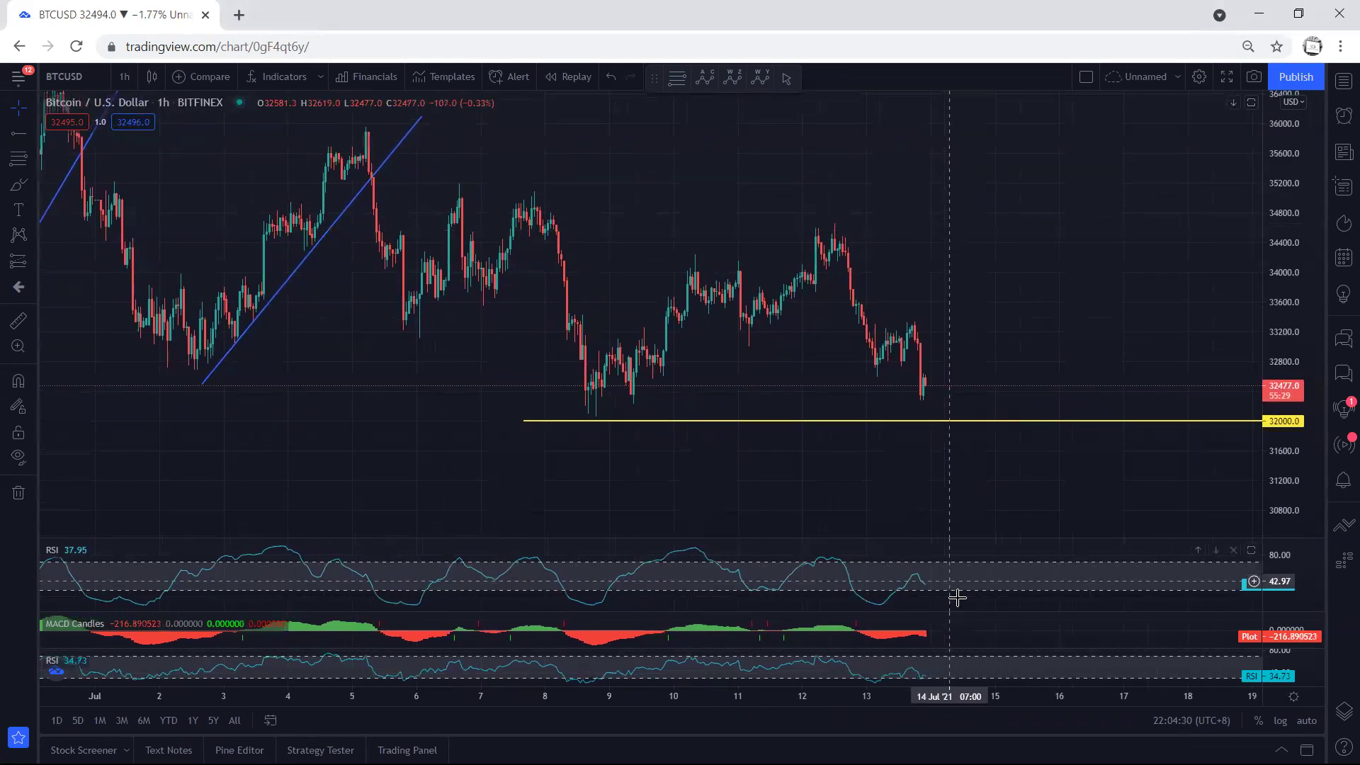
# Examine the 1-hour MACD Candles and RSI at full size, returning to the price chart.
pyautogui.doubleClick(967, 625)
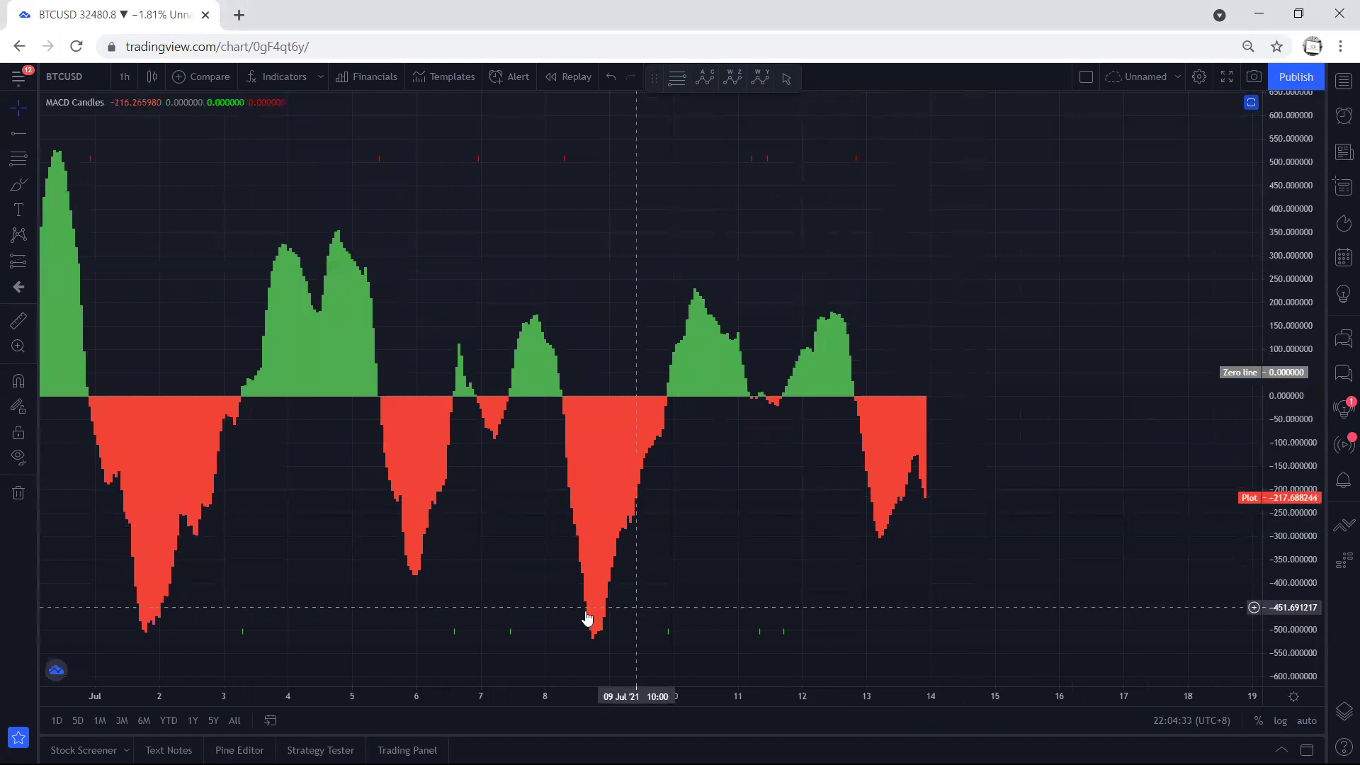
pyautogui.doubleClick(942, 494)
pyautogui.doubleClick(947, 576)
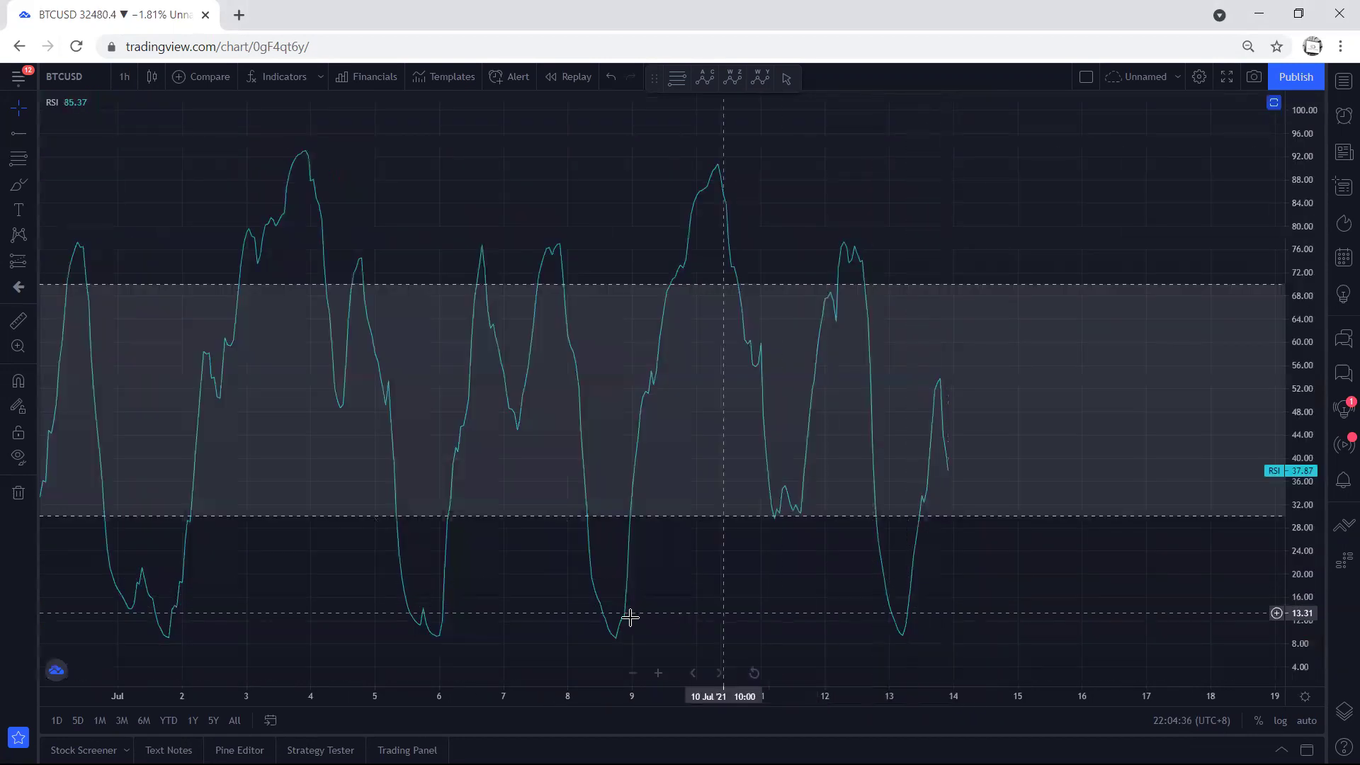
pyautogui.doubleClick(1026, 418)
# Sketch and circle a break from the latest candle below 32000, mark the earlier July low, and clear the sketch.
pyautogui.moveTo(1021, 347); pyautogui.dragTo(1017, 382)
pyautogui.moveTo(1287, 267); pyautogui.dragTo(1270, 307)
pyautogui.moveTo(1075, 309); pyautogui.dragTo(1051, 309)
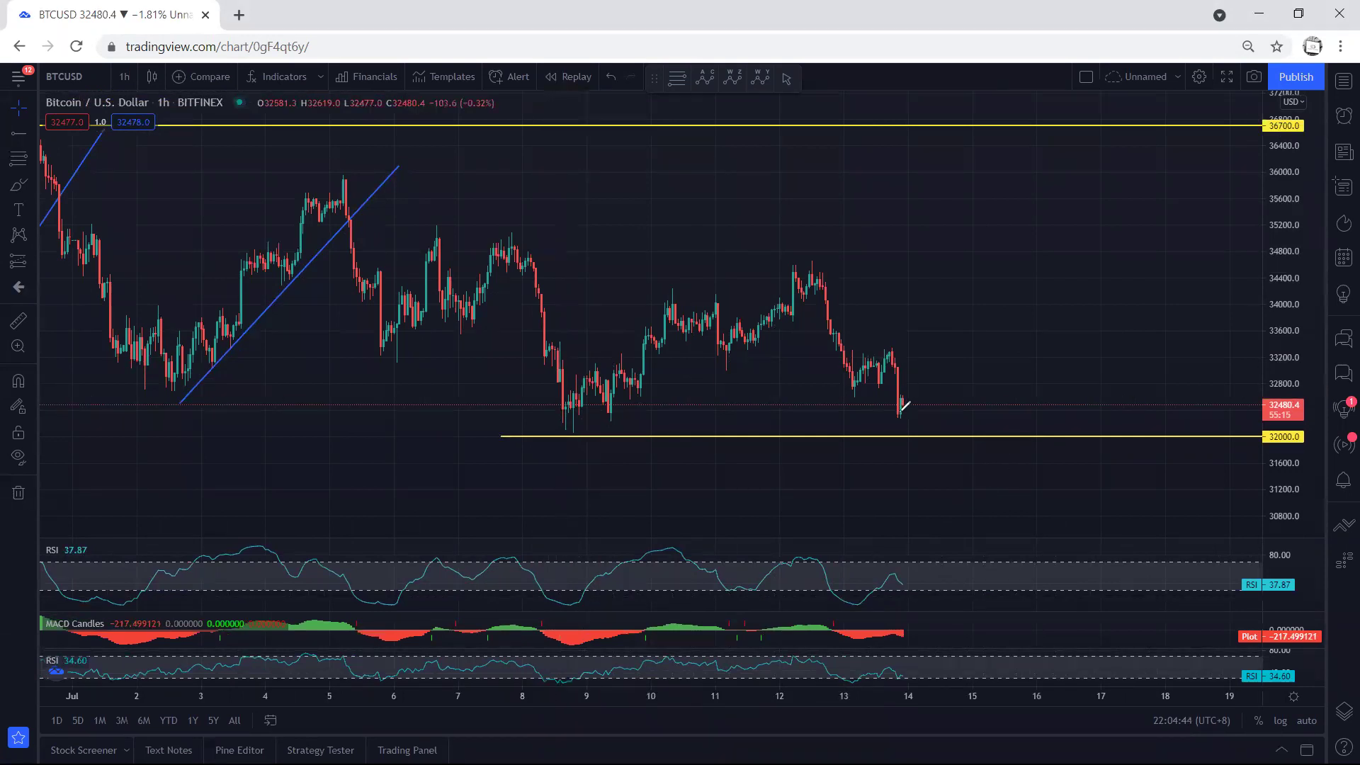
pyautogui.moveTo(900, 396)
pyautogui.mouseDown()
pyautogui.moveTo(921, 394)
pyautogui.moveTo(901, 407)
pyautogui.moveTo(921, 396)
pyautogui.moveTo(943, 454)
pyautogui.moveTo(928, 448)
pyautogui.moveTo(954, 386)
pyautogui.moveTo(878, 400)
pyautogui.moveTo(894, 454)
pyautogui.moveTo(940, 457)
pyautogui.mouseUp()
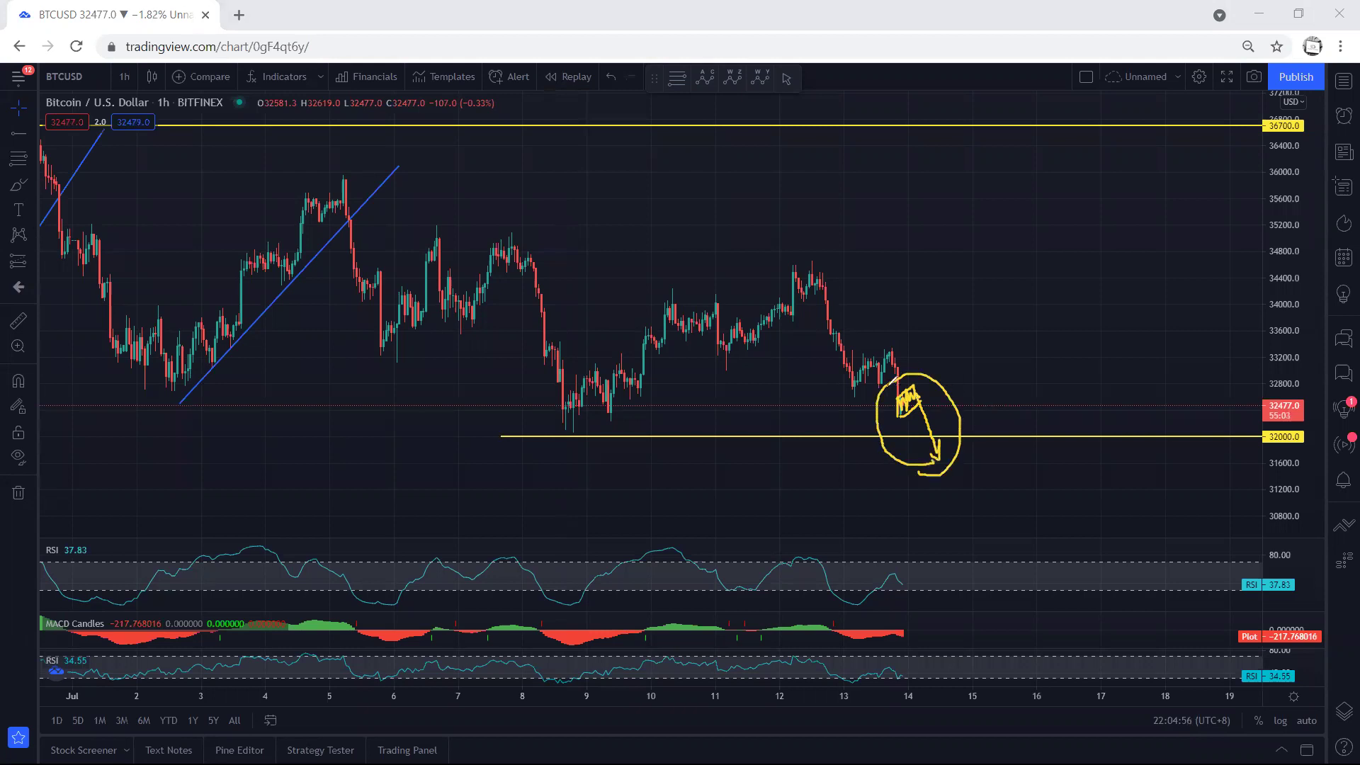
pyautogui.moveTo(582, 434)
pyautogui.mouseDown()
pyautogui.moveTo(538, 435)
pyautogui.moveTo(576, 437)
pyautogui.mouseUp()
pyautogui.hotkey('ctrl', 'shift', '7')
# Sketch a dip to 32000 with a stepped rebound to about 34200, clear it, and trace the comparable rise after the 9 July low.
pyautogui.moveTo(896, 412)
pyautogui.mouseDown()
pyautogui.moveTo(914, 400)
pyautogui.moveTo(926, 436)
pyautogui.moveTo(959, 413)
pyautogui.moveTo(963, 390)
pyautogui.moveTo(987, 401)
pyautogui.moveTo(1029, 299)
pyautogui.mouseUp()
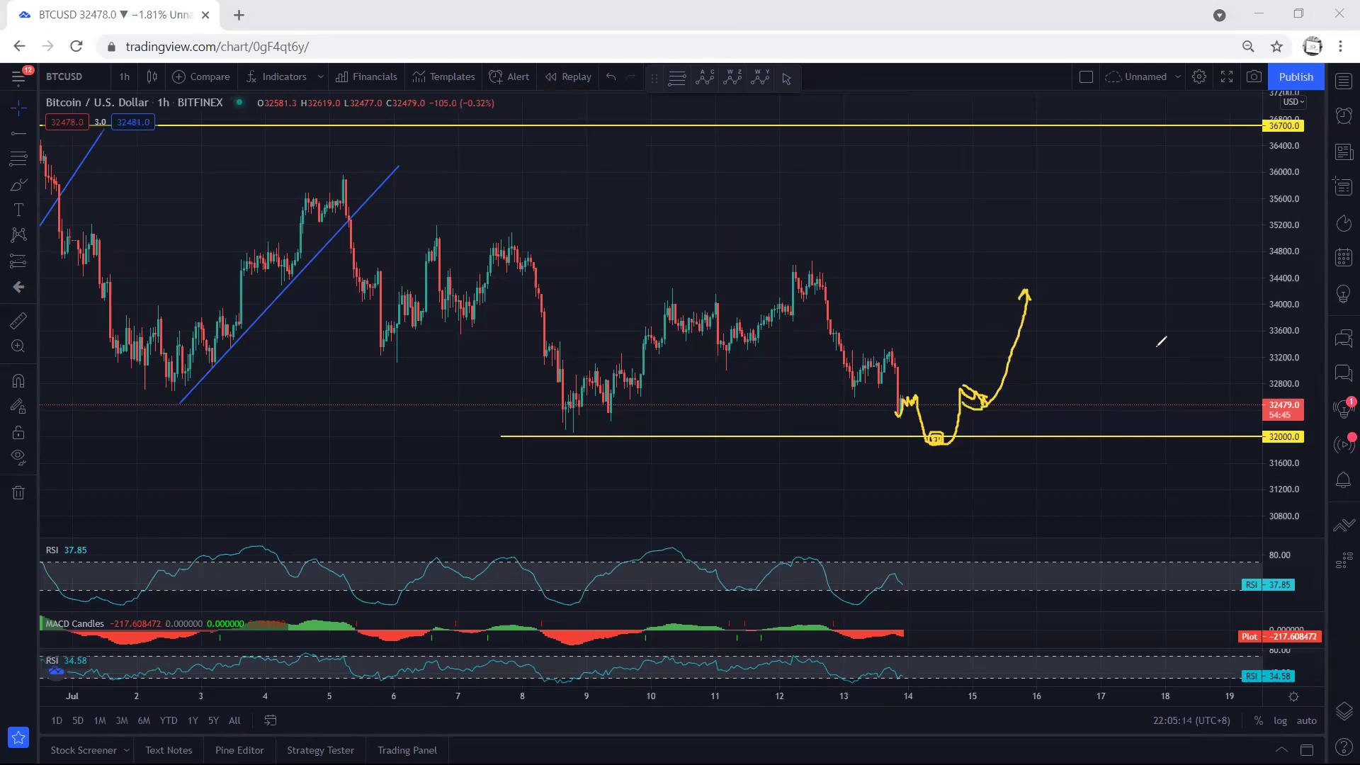
pyautogui.moveTo(563, 414)
pyautogui.mouseDown()
pyautogui.moveTo(661, 388)
pyautogui.moveTo(558, 388)
pyautogui.moveTo(574, 436)
pyautogui.moveTo(606, 418)
pyautogui.moveTo(615, 361)
pyautogui.moveTo(639, 394)
pyautogui.moveTo(642, 332)
pyautogui.moveTo(650, 347)
pyautogui.mouseUp()
pyautogui.press('e')
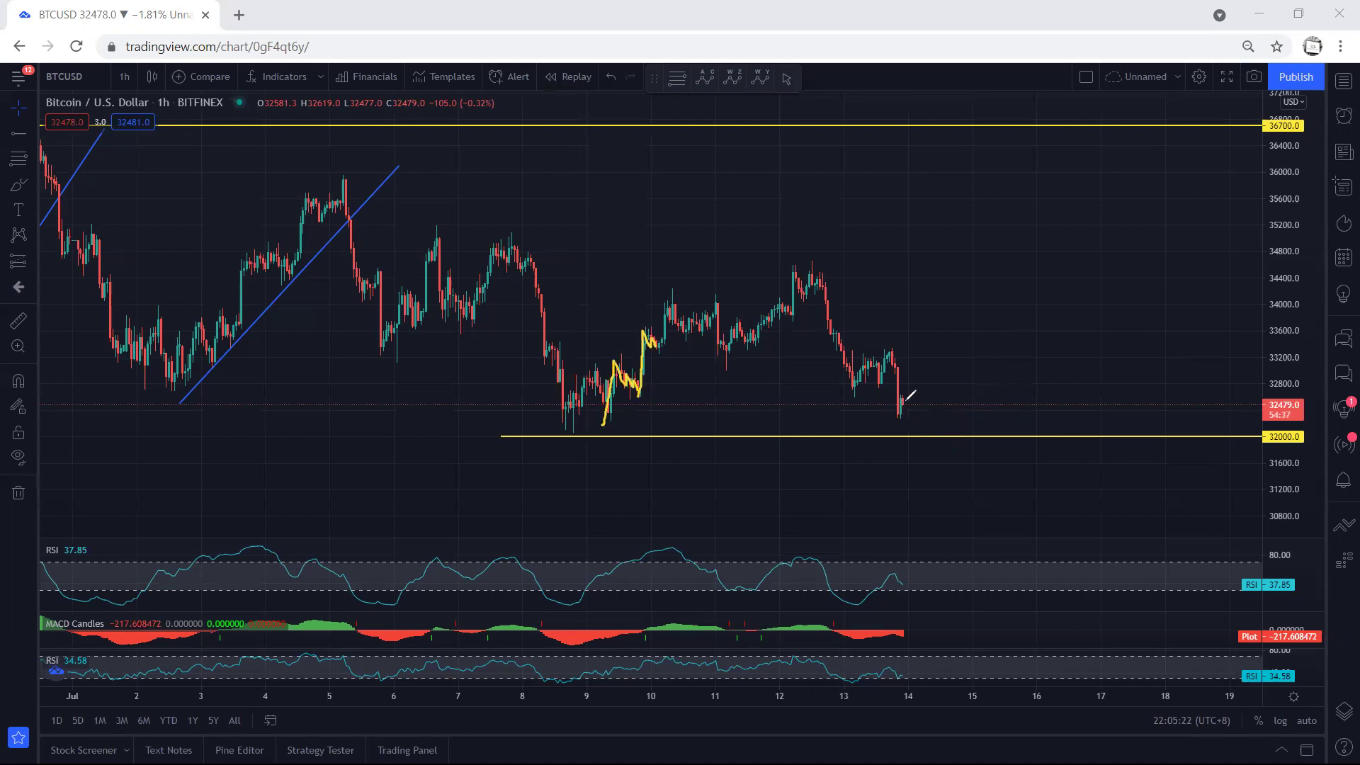
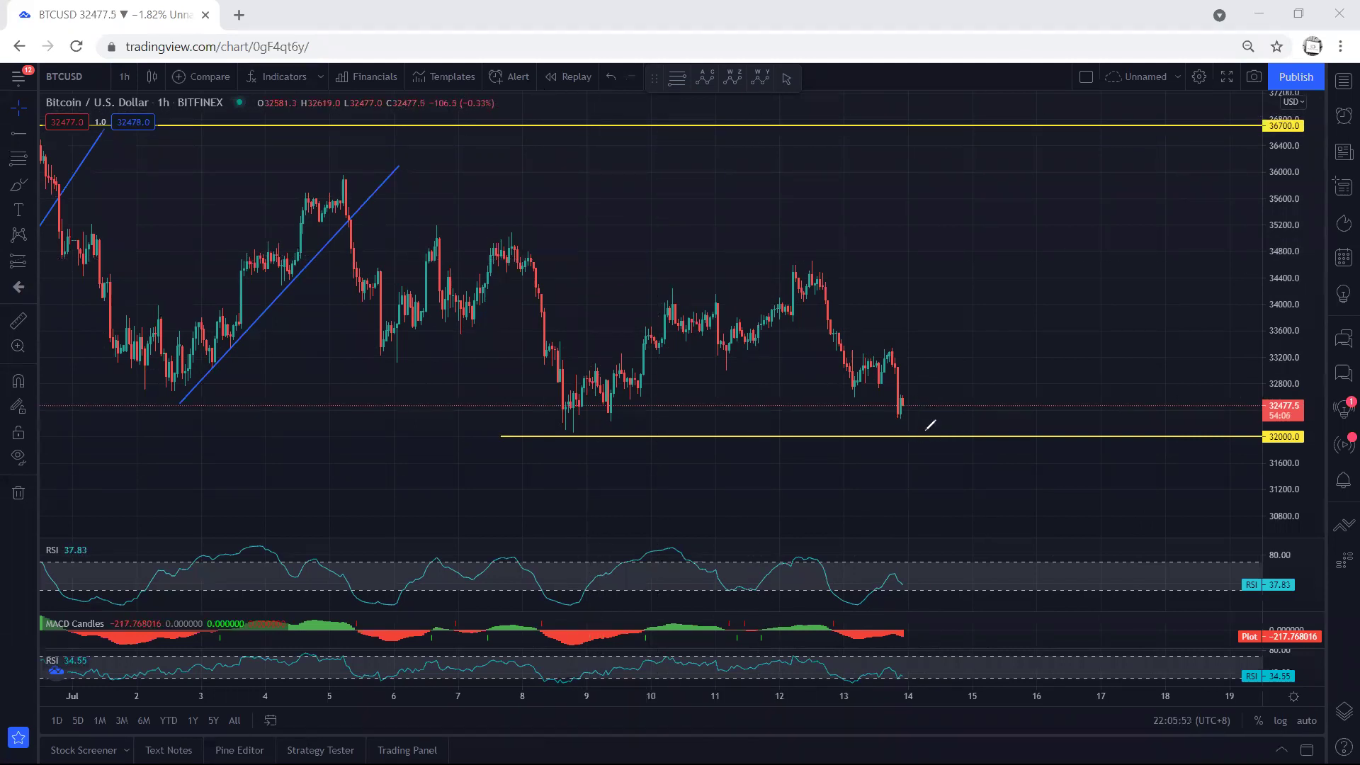
# Circle the latest 1-hour candle, sketch an arrow up to the 32000 support line, and clear both marks.
pyautogui.moveTo(913, 419)
pyautogui.mouseDown()
pyautogui.moveTo(918, 392)
pyautogui.moveTo(896, 385)
pyautogui.moveTo(904, 422)
pyautogui.mouseUp()
pyautogui.moveTo(908, 492)
pyautogui.mouseDown()
pyautogui.moveTo(950, 434)
pyautogui.moveTo(955, 448)
pyautogui.mouseUp()
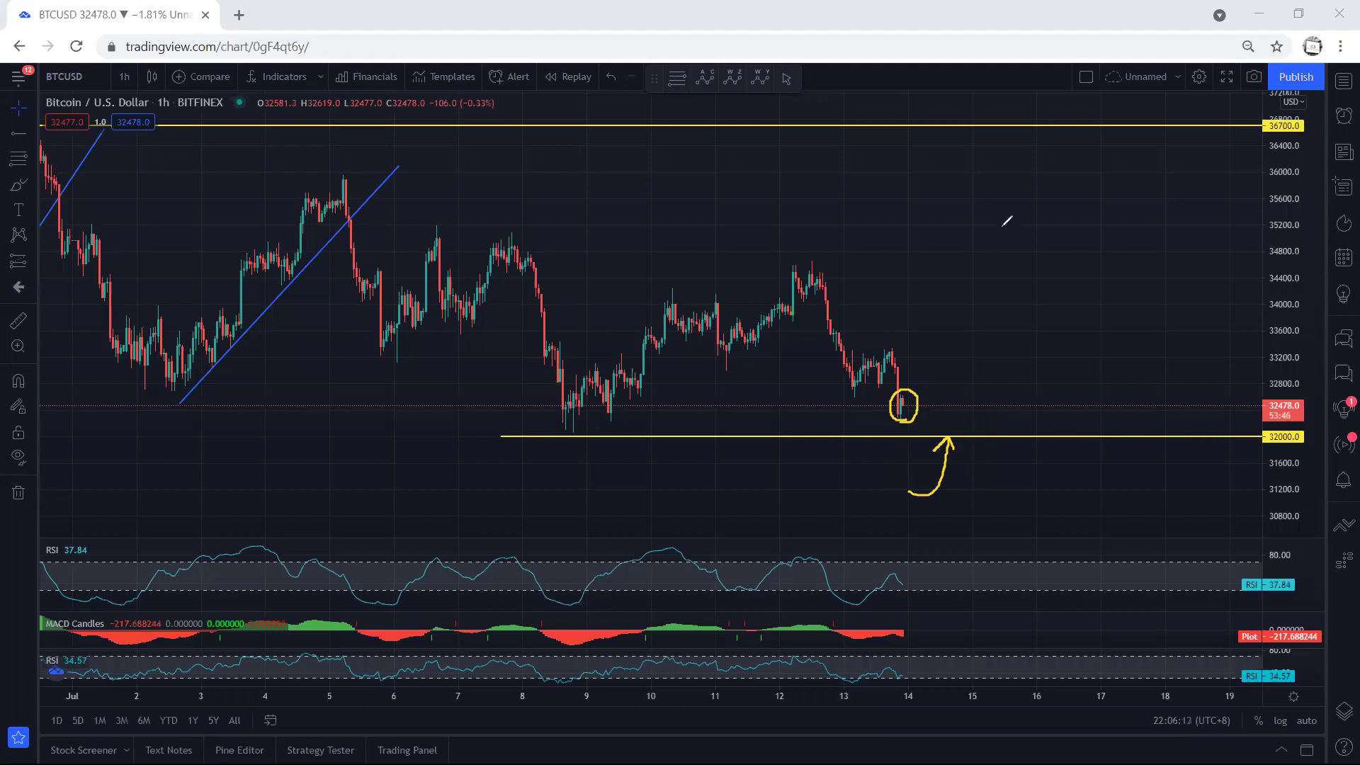
pyautogui.press('e')
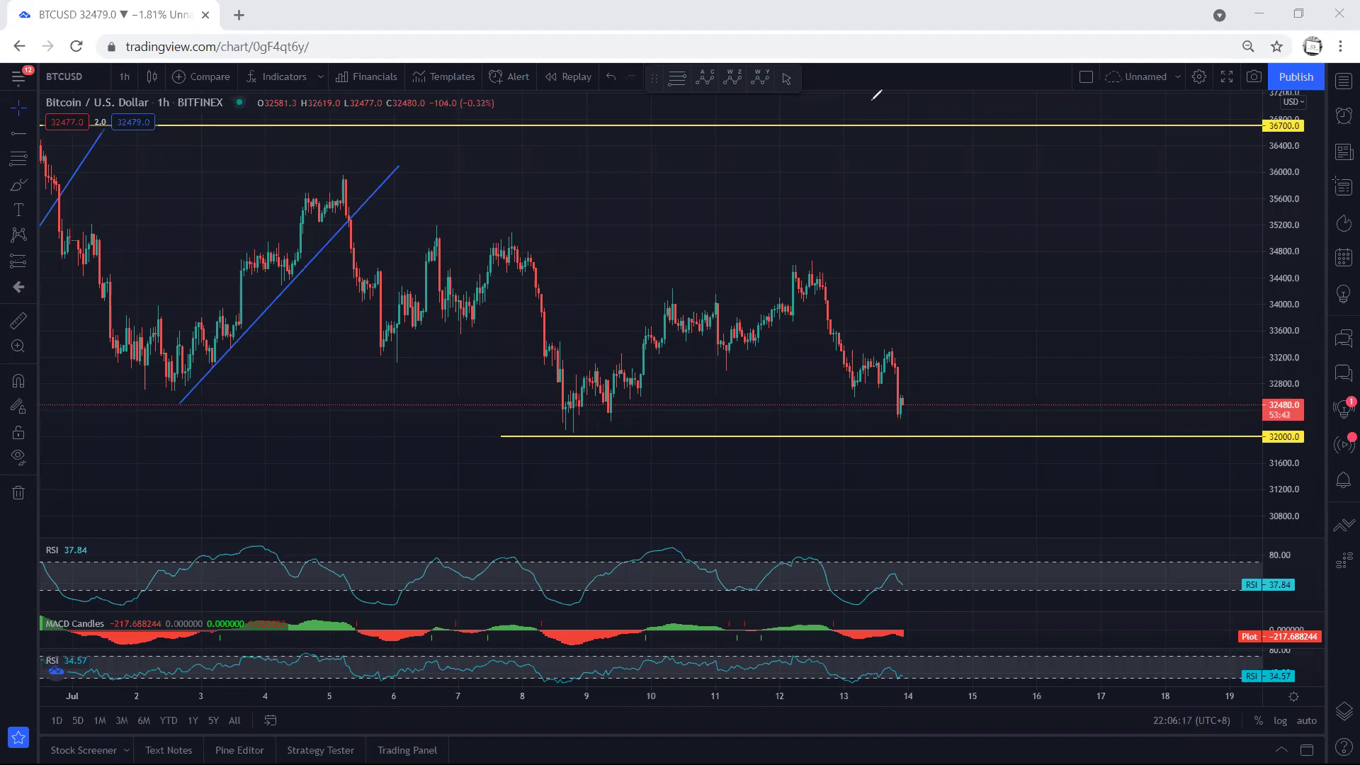
# Sketch a rebound with a pullback and breakout to about 34400, trace the comparable 9 July rise, and clear the sketches.
pyautogui.moveTo(919, 383)
pyautogui.mouseDown()
pyautogui.moveTo(965, 317)
pyautogui.moveTo(977, 326)
pyautogui.mouseUp()
pyautogui.moveTo(639, 386)
pyautogui.mouseDown()
pyautogui.moveTo(647, 328)
pyautogui.moveTo(655, 346)
pyautogui.mouseUp()
pyautogui.moveTo(607, 421)
pyautogui.mouseDown()
pyautogui.moveTo(615, 367)
pyautogui.moveTo(633, 388)
pyautogui.mouseUp()
pyautogui.moveTo(924, 383)
pyautogui.mouseDown()
pyautogui.moveTo(959, 319)
pyautogui.moveTo(989, 344)
pyautogui.moveTo(948, 310)
pyautogui.moveTo(1008, 314)
pyautogui.moveTo(979, 346)
pyautogui.moveTo(1006, 275)
pyautogui.mouseUp()
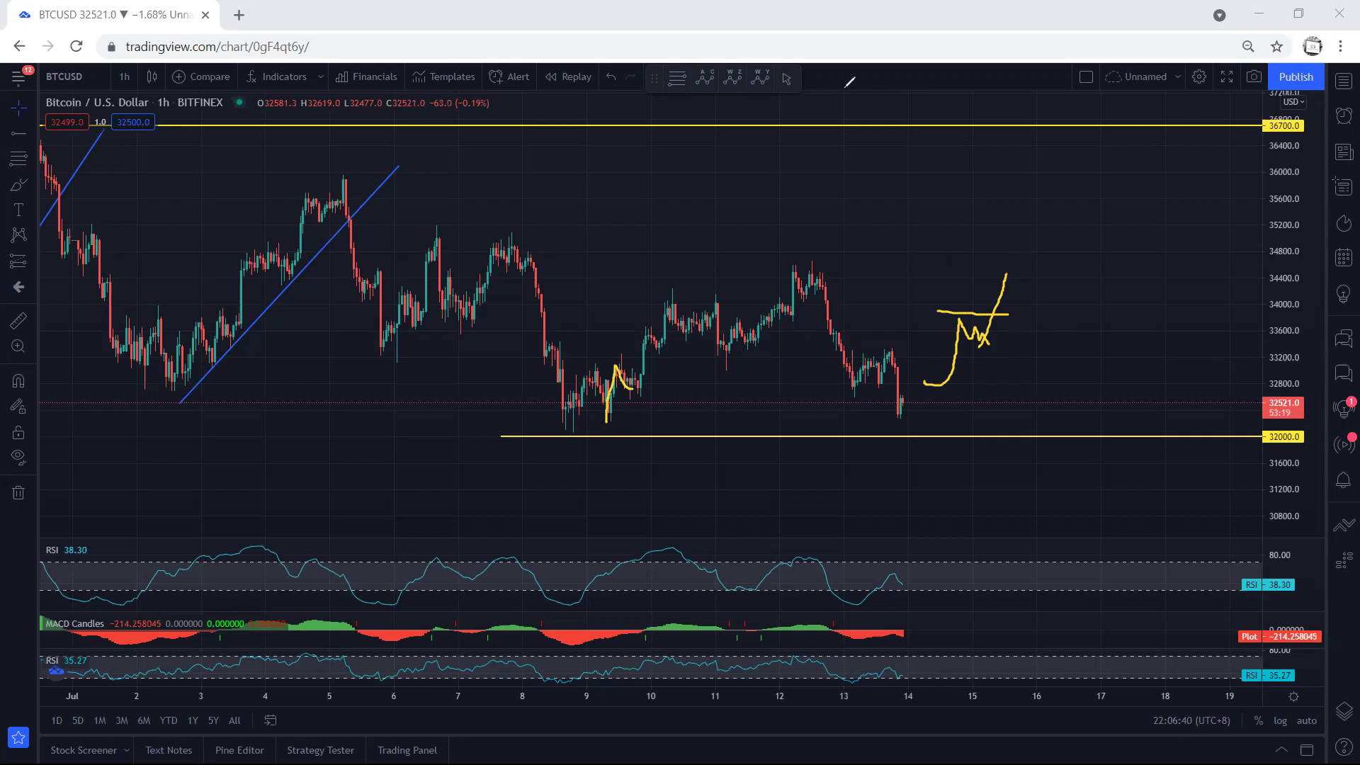
pyautogui.press('Delete')
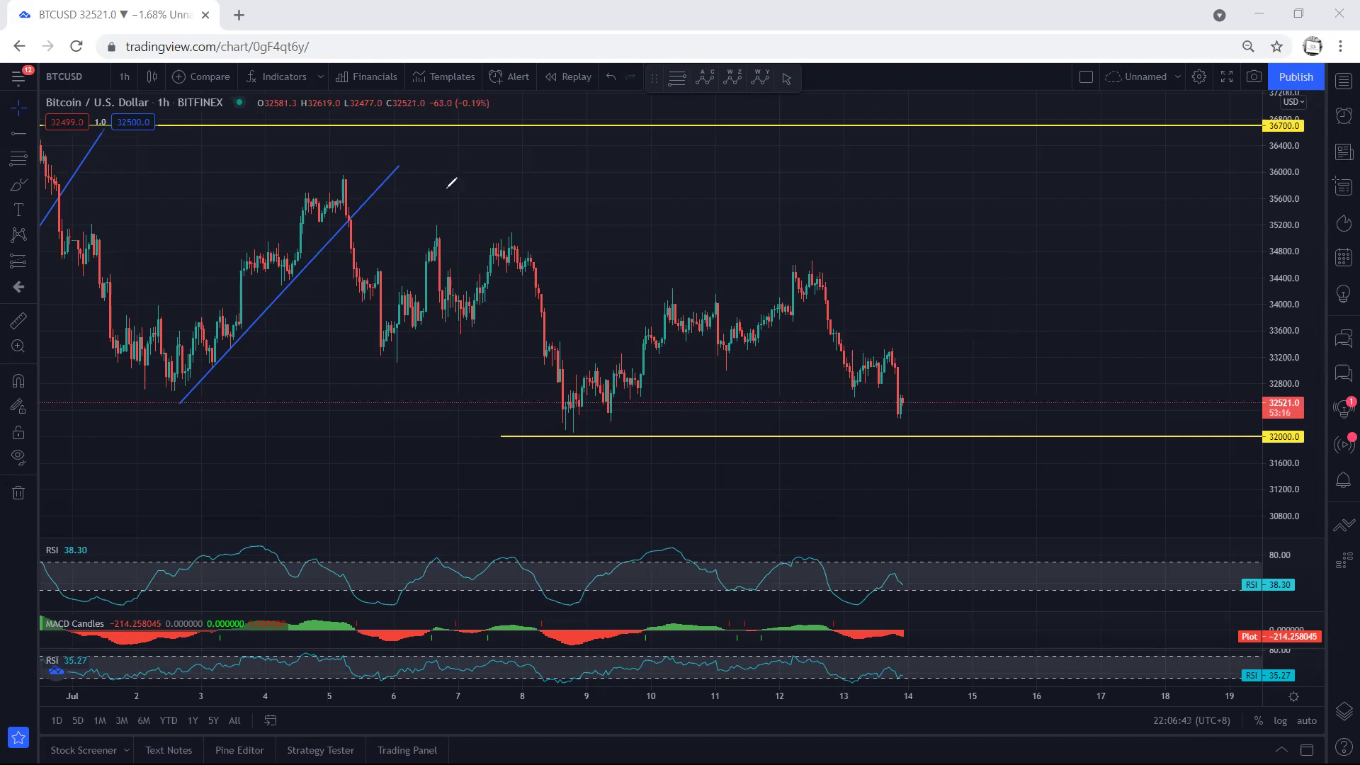
# Switch the chart to the 4-hour interval and reposition it to leave room after the latest July candles.
pyautogui.click(123, 79)
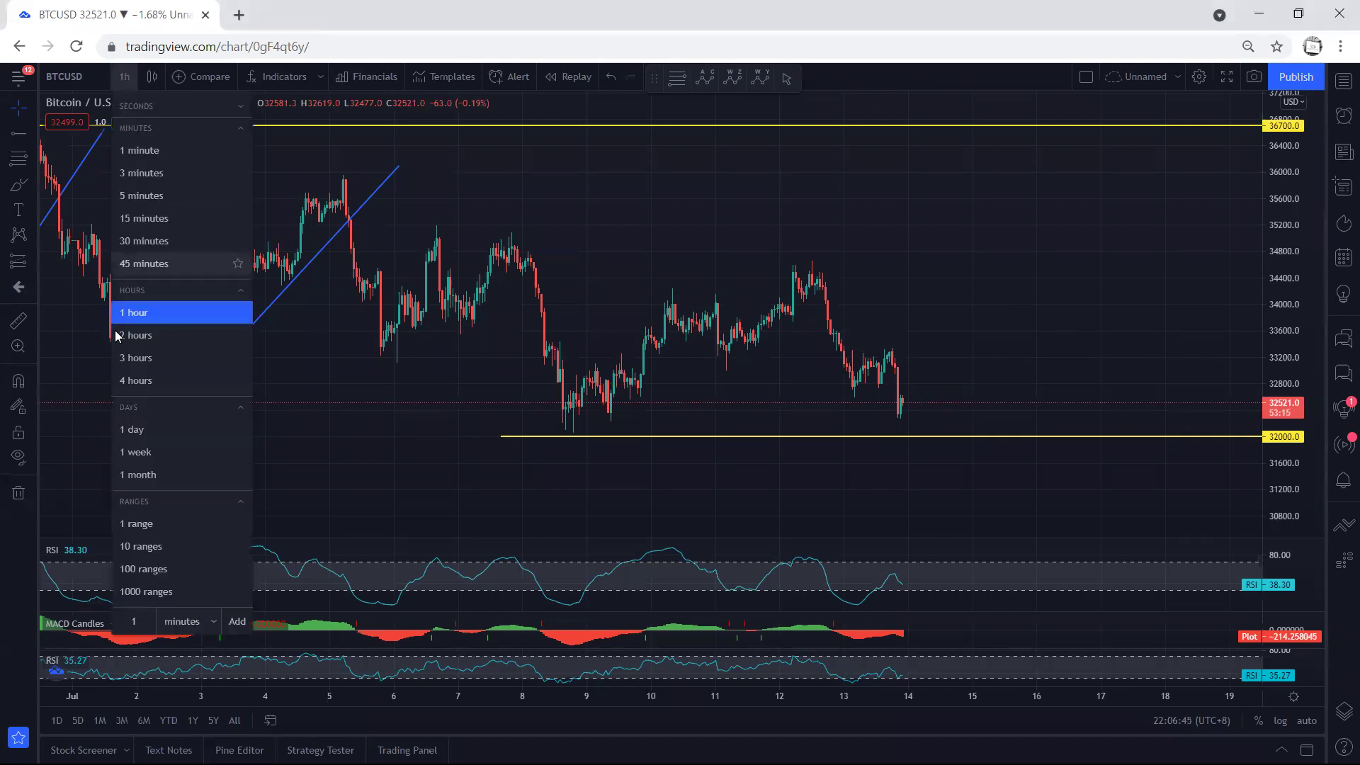
pyautogui.click(130, 381)
pyautogui.moveTo(857, 245); pyautogui.dragTo(898, 250)
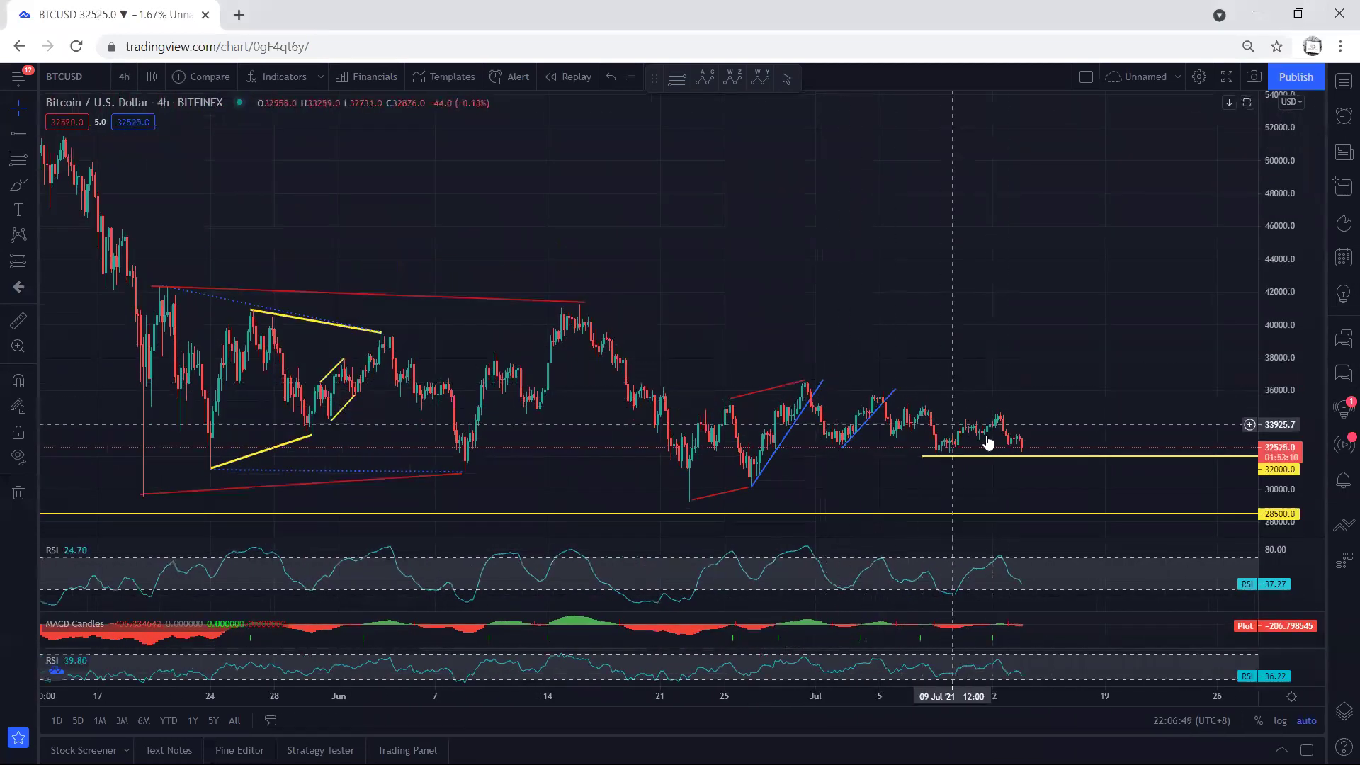
pyautogui.moveTo(1063, 358); pyautogui.dragTo(998, 364)
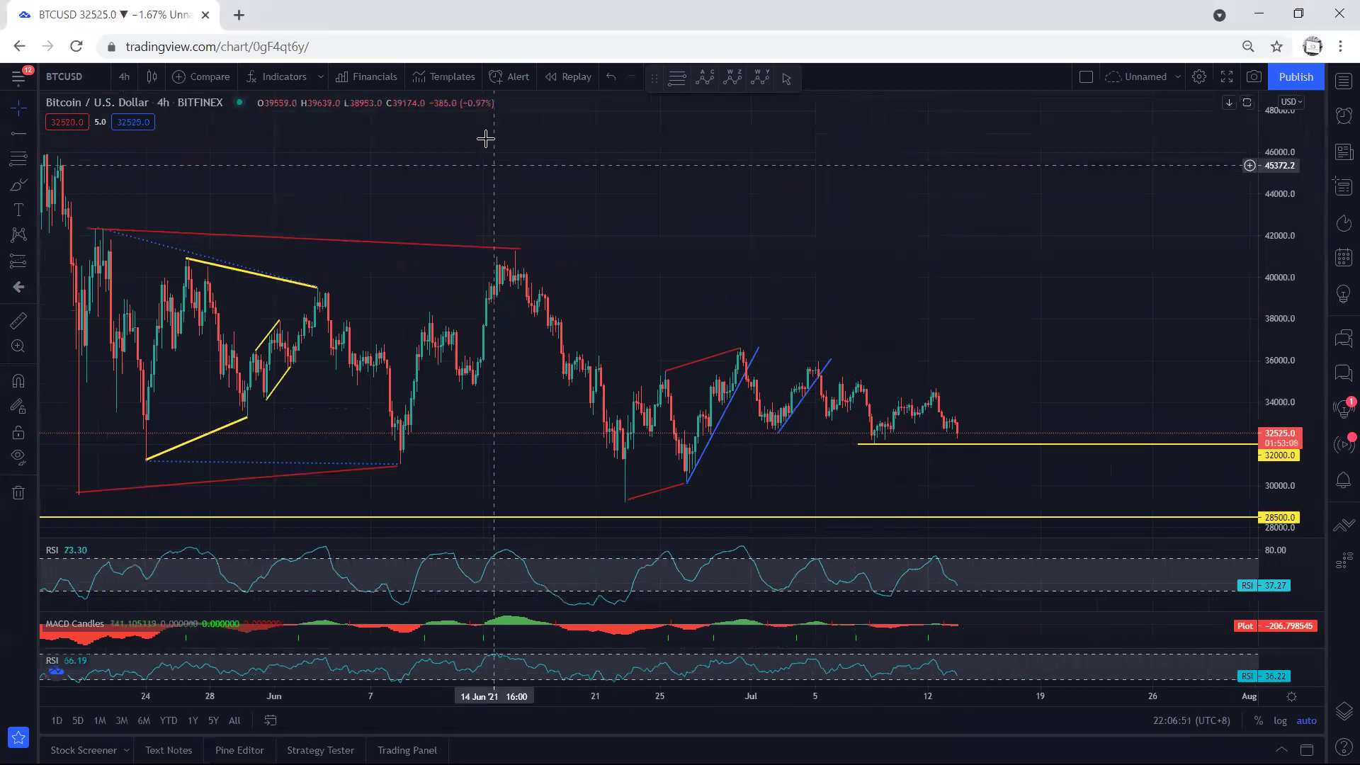
# Sketch a stepped decline through 32000 to a marked target at 28500, outline the whole range since May, and undo the sketches.
pyautogui.moveTo(778, 425)
pyautogui.mouseDown()
pyautogui.moveTo(809, 395)
pyautogui.moveTo(897, 443)
pyautogui.moveTo(930, 397)
pyautogui.moveTo(1000, 455)
pyautogui.moveTo(1082, 475)
pyautogui.moveTo(1148, 518)
pyautogui.mouseUp()
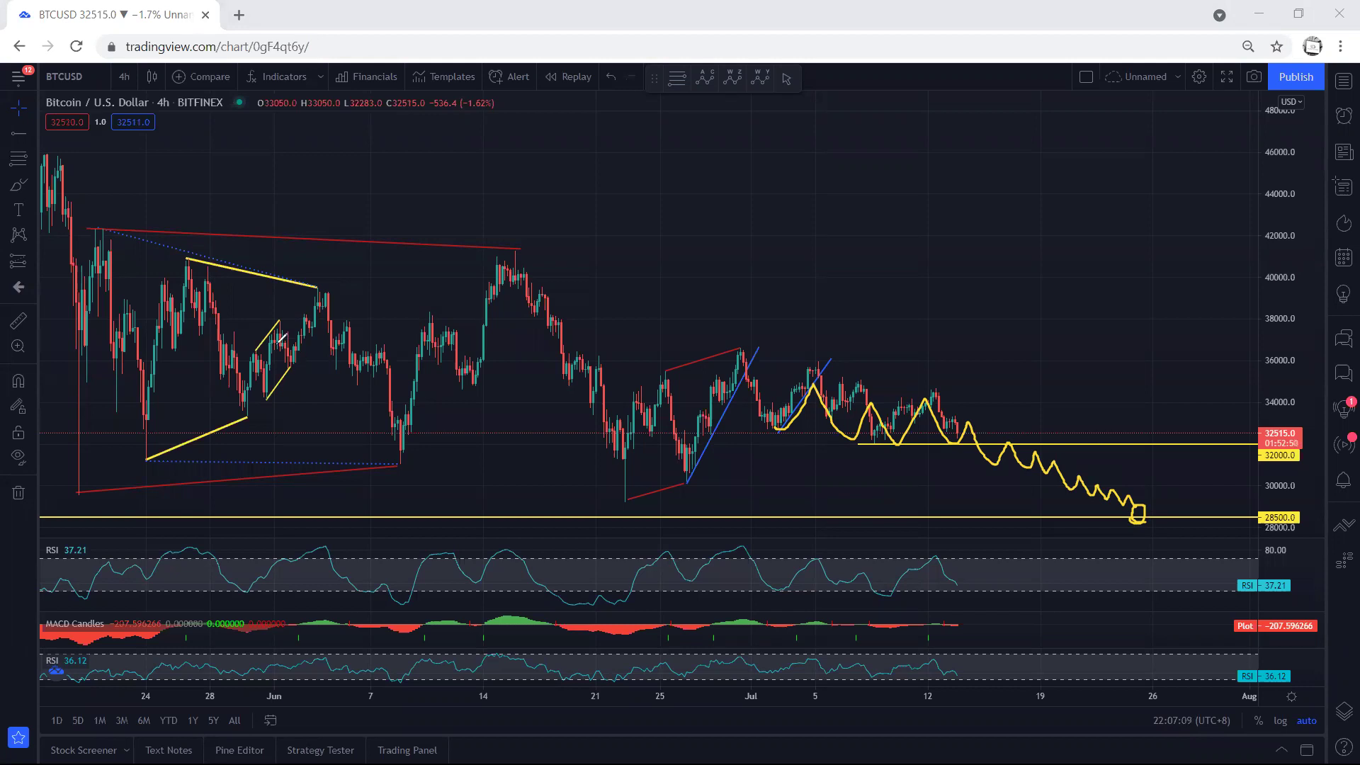
pyautogui.moveTo(65, 395); pyautogui.dragTo(83, 227)
pyautogui.moveTo(210, 547)
pyautogui.mouseDown()
pyautogui.moveTo(1017, 507)
pyautogui.moveTo(531, 236)
pyautogui.moveTo(44, 225)
pyautogui.mouseUp()
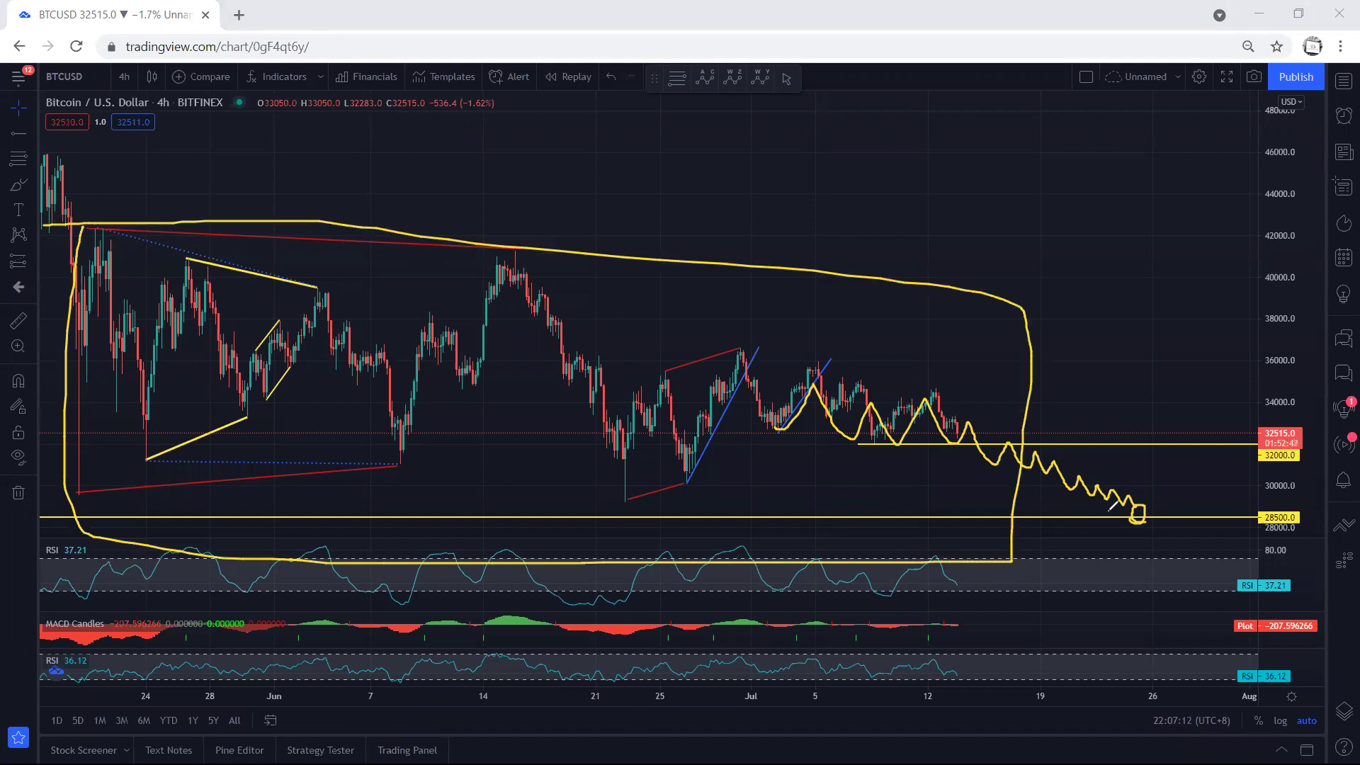
pyautogui.hotkey('ctrl', 'z')
pyautogui.hotkey('ctrl', 'z')
pyautogui.hotkey('ctrl', 'z')
# Sketch a drop to 28500 rebounding to about 38000, frame the recent range and the wider one up to about 42000, and clear everything.
pyautogui.moveTo(954, 416)
pyautogui.mouseDown()
pyautogui.moveTo(1020, 519)
pyautogui.moveTo(1004, 516)
pyautogui.moveTo(1069, 413)
pyautogui.moveTo(1079, 320)
pyautogui.moveTo(1088, 330)
pyautogui.mouseUp()
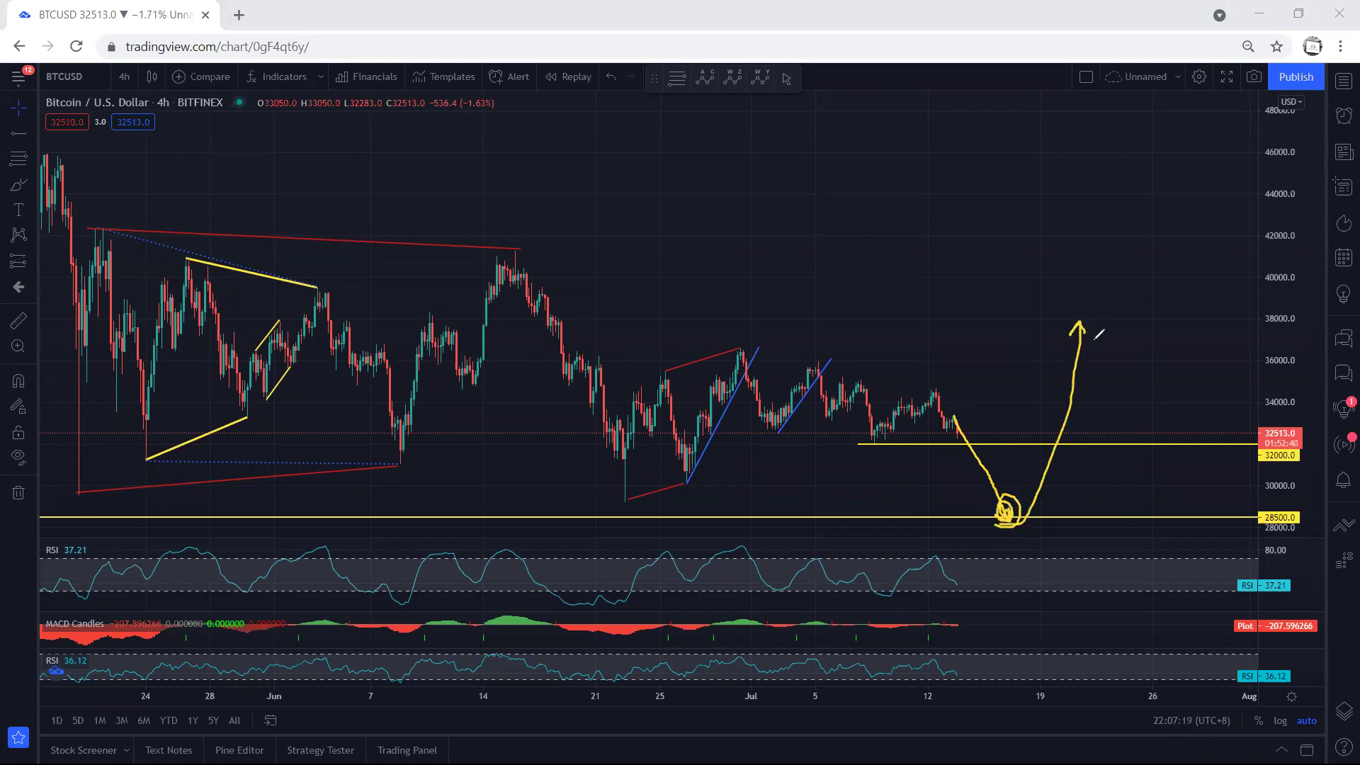
pyautogui.moveTo(738, 350)
pyautogui.mouseDown()
pyautogui.moveTo(965, 361)
pyautogui.moveTo(956, 429)
pyautogui.moveTo(767, 430)
pyautogui.moveTo(744, 415)
pyautogui.moveTo(738, 350)
pyautogui.mouseUp()
pyautogui.moveTo(64, 232)
pyautogui.mouseDown()
pyautogui.moveTo(729, 225)
pyautogui.moveTo(1072, 261)
pyautogui.moveTo(1005, 536)
pyautogui.moveTo(99, 556)
pyautogui.moveTo(78, 270)
pyautogui.mouseUp()
pyautogui.moveTo(1064, 232)
pyautogui.mouseDown()
pyautogui.moveTo(1073, 217)
pyautogui.moveTo(1050, 227)
pyautogui.moveTo(1067, 218)
pyautogui.mouseUp()
pyautogui.moveTo(1044, 525)
pyautogui.mouseDown()
pyautogui.moveTo(1029, 523)
pyautogui.moveTo(1046, 528)
pyautogui.mouseUp()
pyautogui.moveTo(590, 124); pyautogui.dragTo(572, 225)
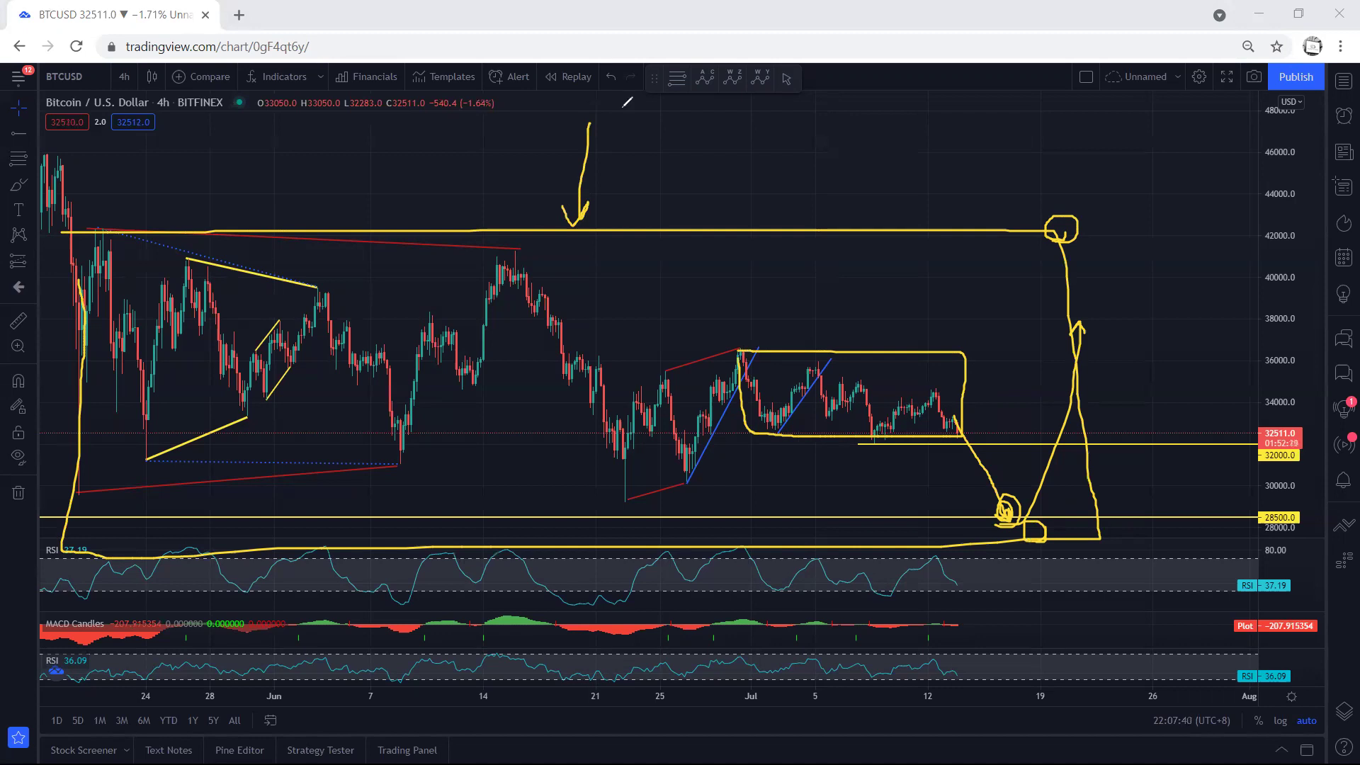
pyautogui.press('Escape')
# Switch the chart to the 1-hour interval and fit the price scale around the July candles between 32000 and 36700.
pyautogui.click(124, 78)
pyautogui.click(143, 314)
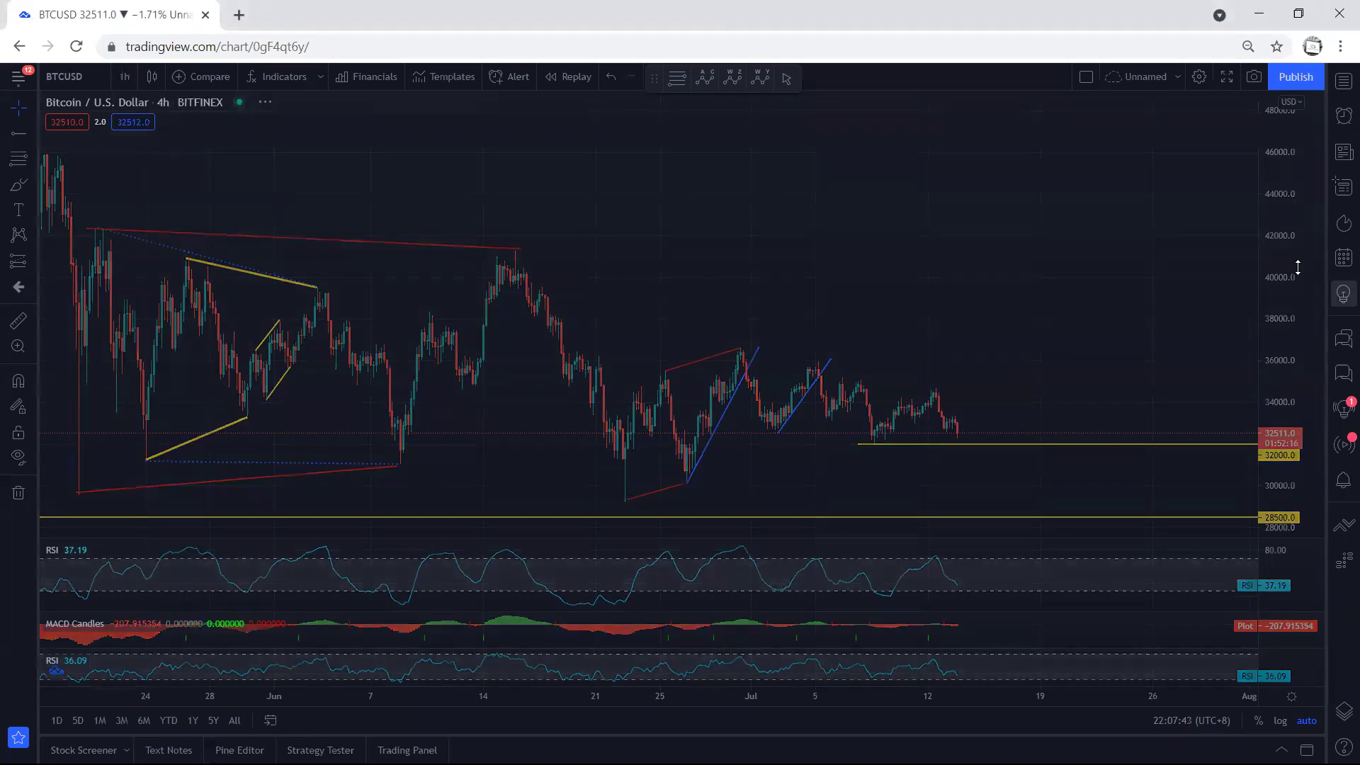
pyautogui.moveTo(1286, 284); pyautogui.dragTo(1287, 345)
pyautogui.moveTo(1008, 338)
pyautogui.mouseDown()
pyautogui.moveTo(1047, 338)
pyautogui.moveTo(1021, 334)
pyautogui.mouseUp()
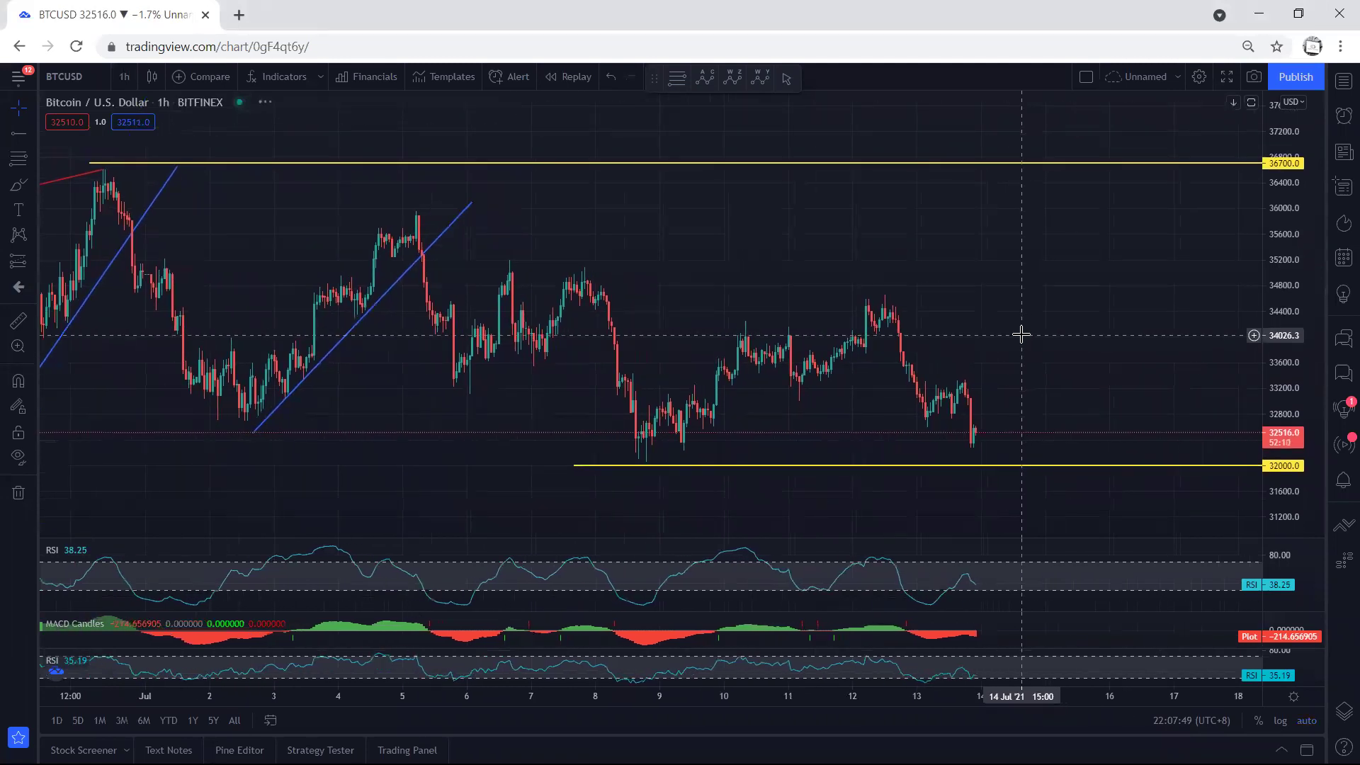